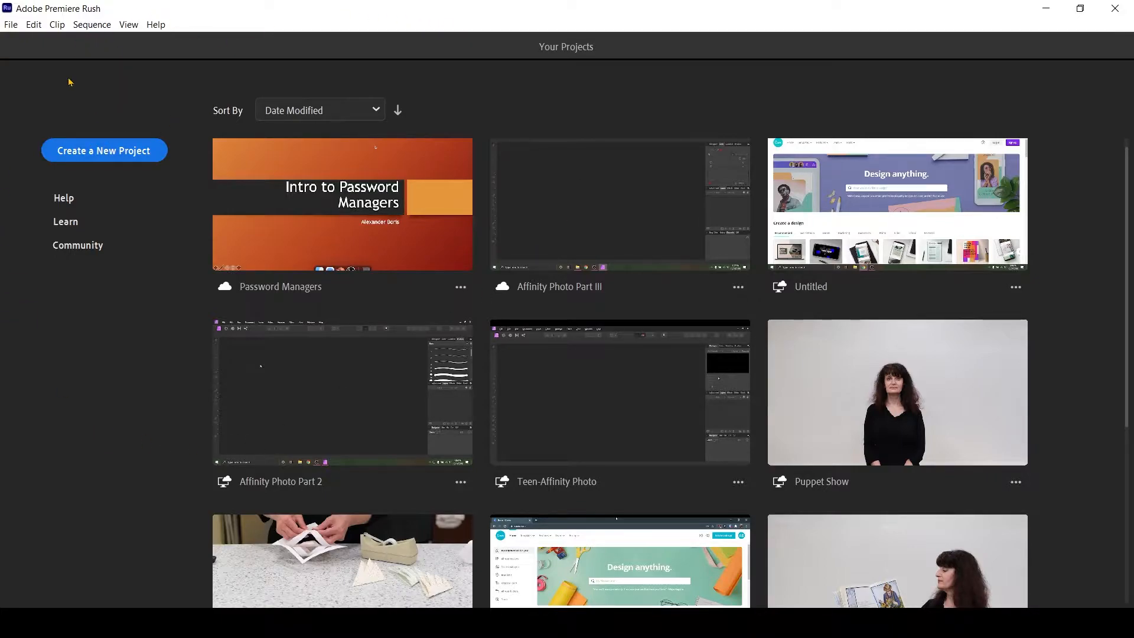
pyautogui.click(90, 156)
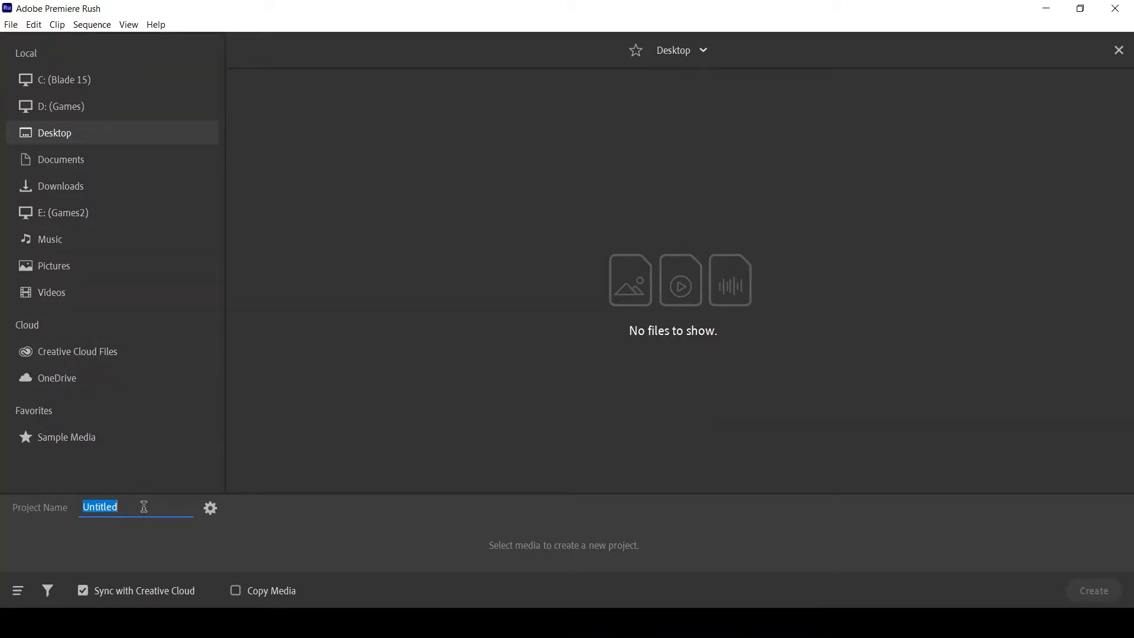
pyautogui.write('Heart Box')
pyautogui.press('Return')
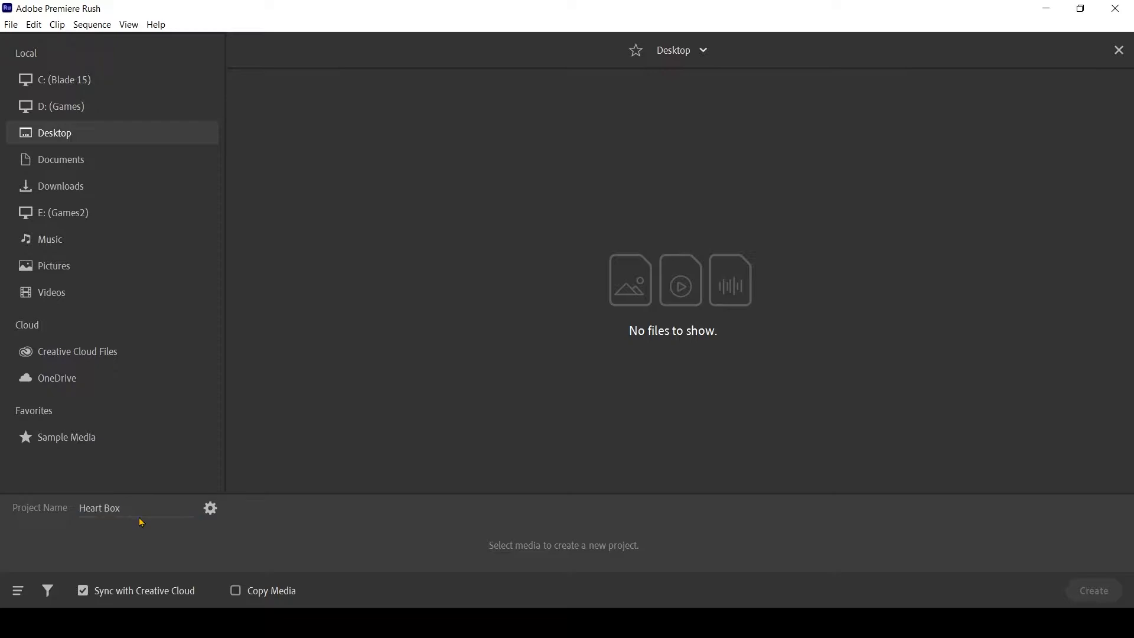
pyautogui.click(80, 297)
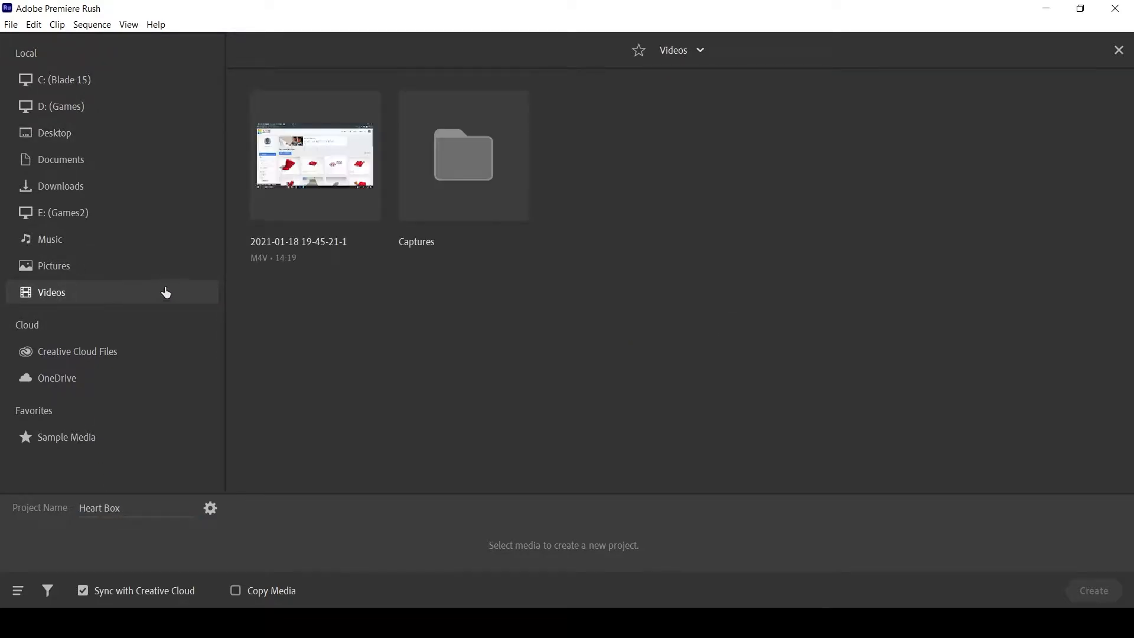
pyautogui.click(285, 205)
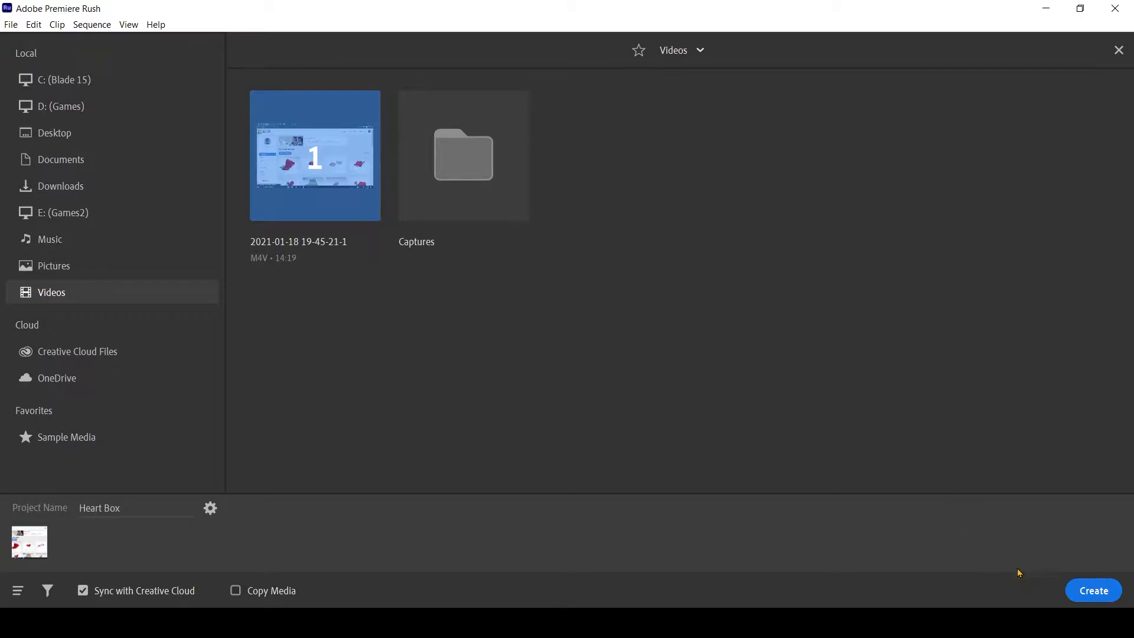
pyautogui.click(1088, 592)
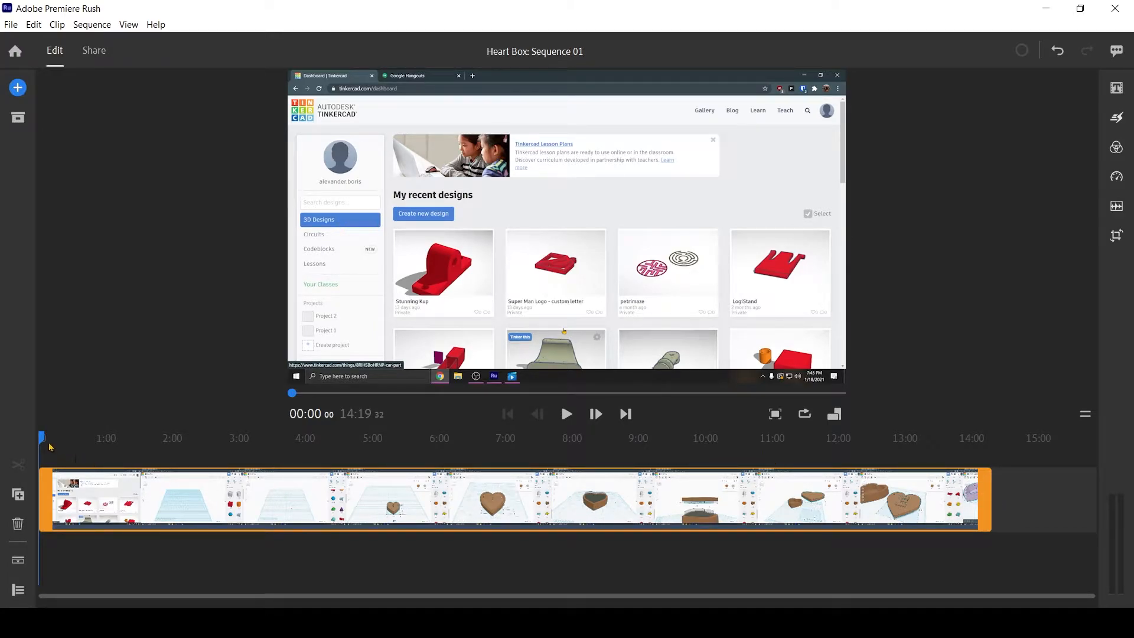
# Step: Play the first few seconds of the clip and return the playhead to the start of the timeline
pyautogui.moveTo(39, 438); pyautogui.dragTo(39, 528)
pyautogui.click(568, 416)
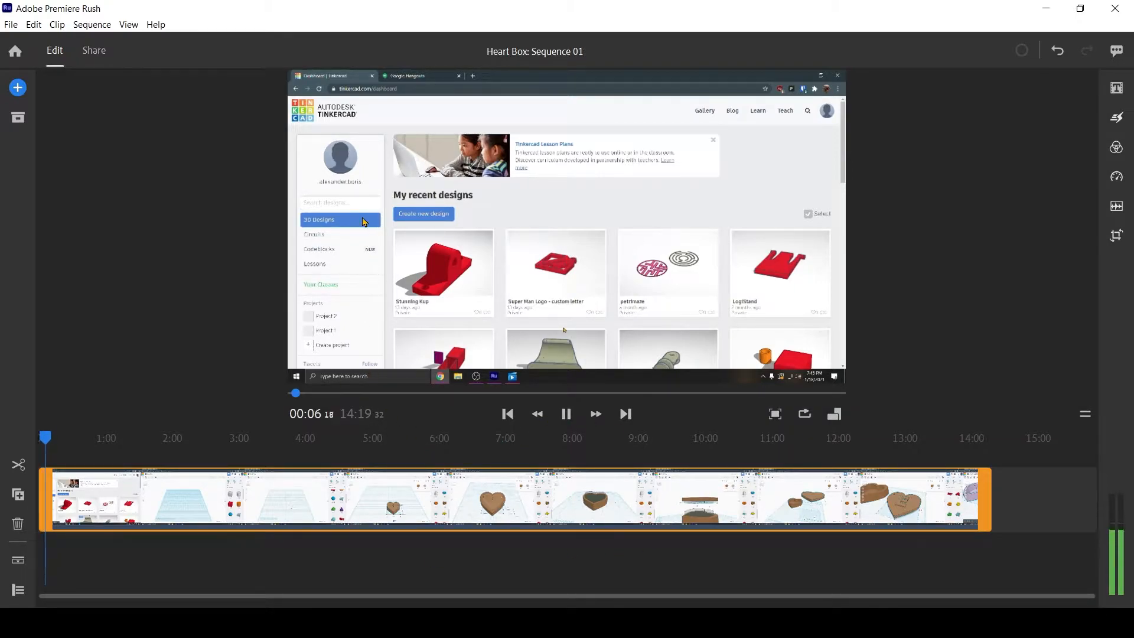
pyautogui.click(565, 414)
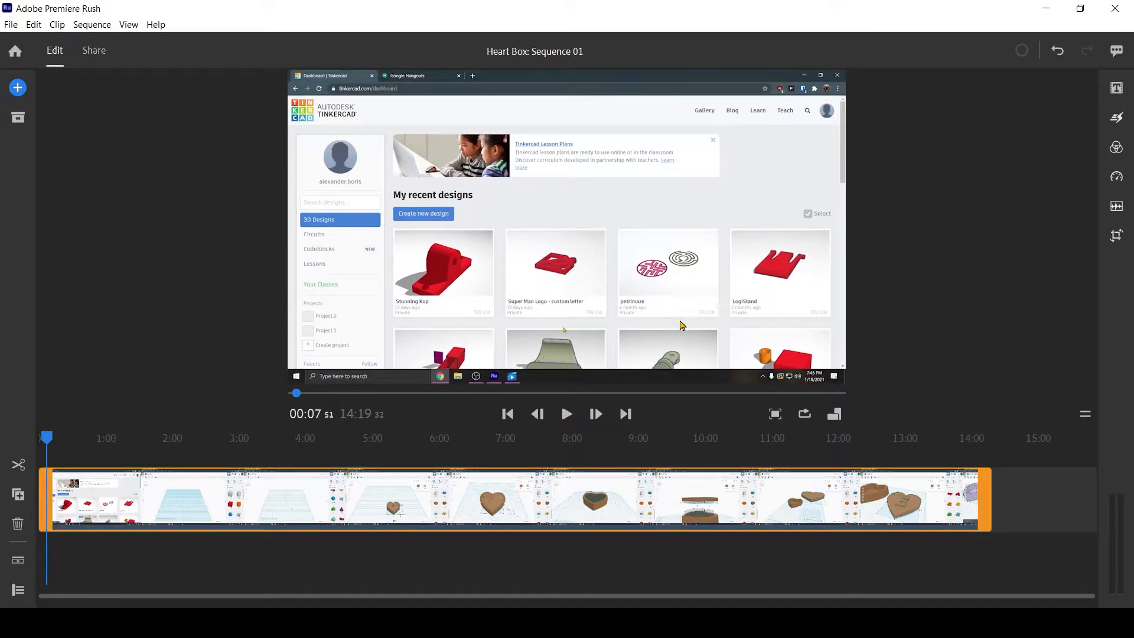
pyautogui.click(40, 438)
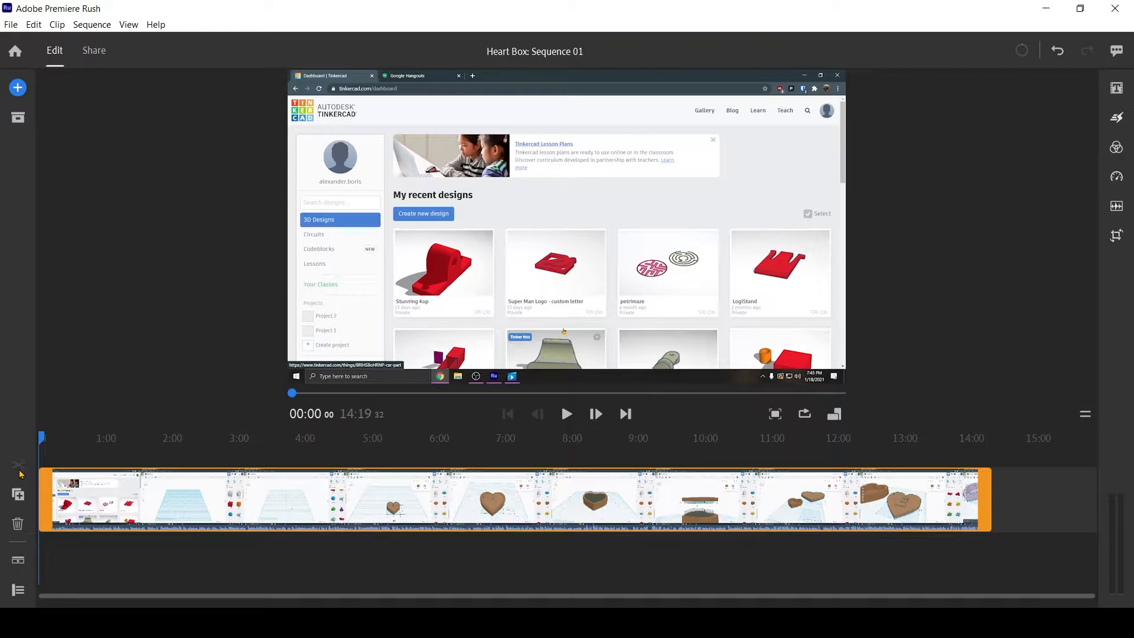
# Step: Split the clip at about 9:06
pyautogui.moveTo(41, 439); pyautogui.dragTo(643, 508)
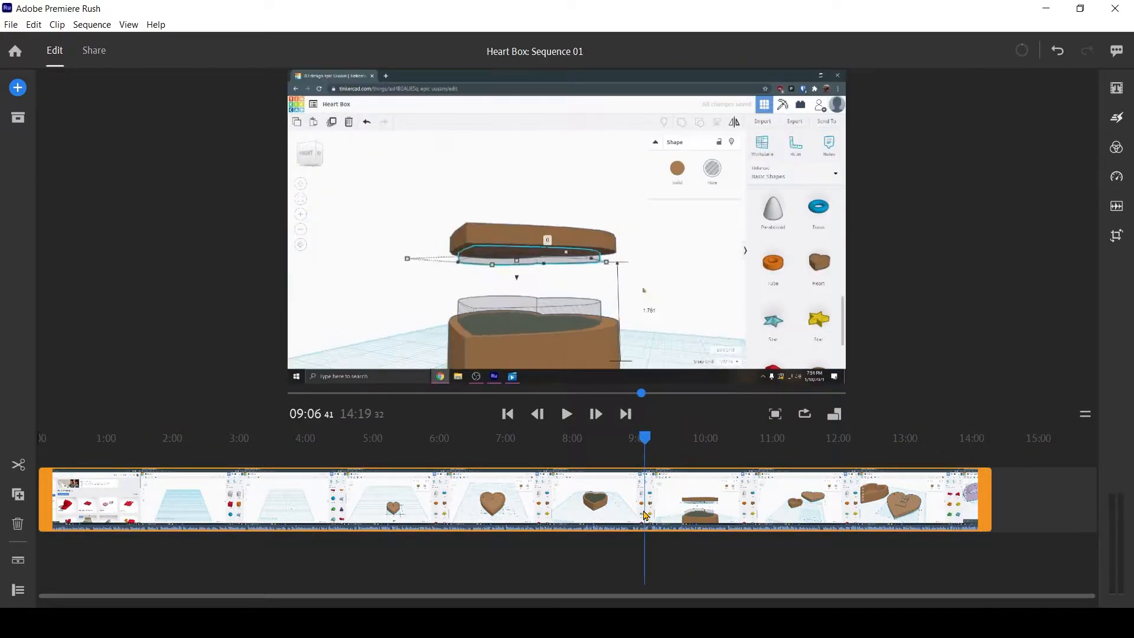
pyautogui.click(19, 467)
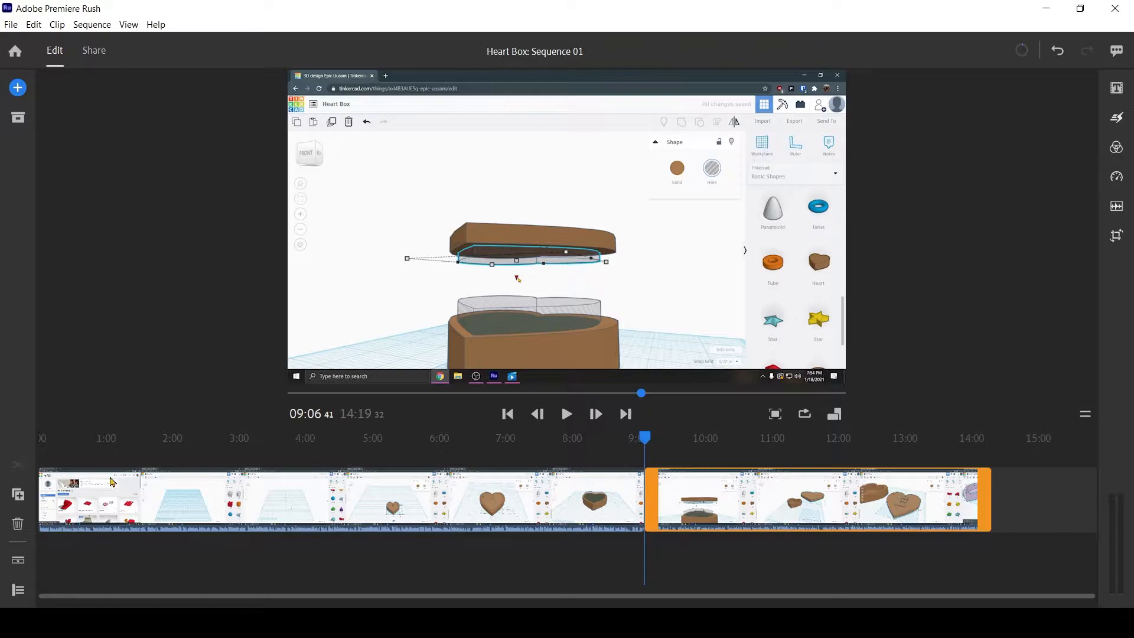
pyautogui.click(571, 541)
# Step: Split the clip again at about 10:44, delete the segment between the two cuts, and undo the deletion and both cuts
pyautogui.click(685, 486)
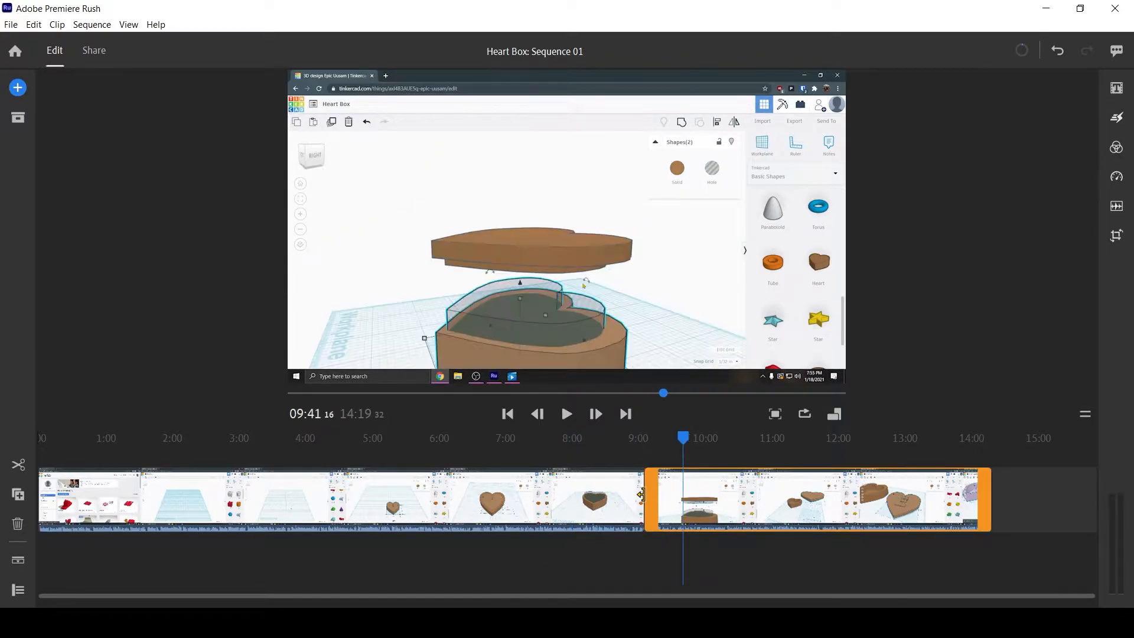
pyautogui.click(646, 442)
pyautogui.moveTo(651, 443); pyautogui.dragTo(757, 440)
pyautogui.click(724, 498)
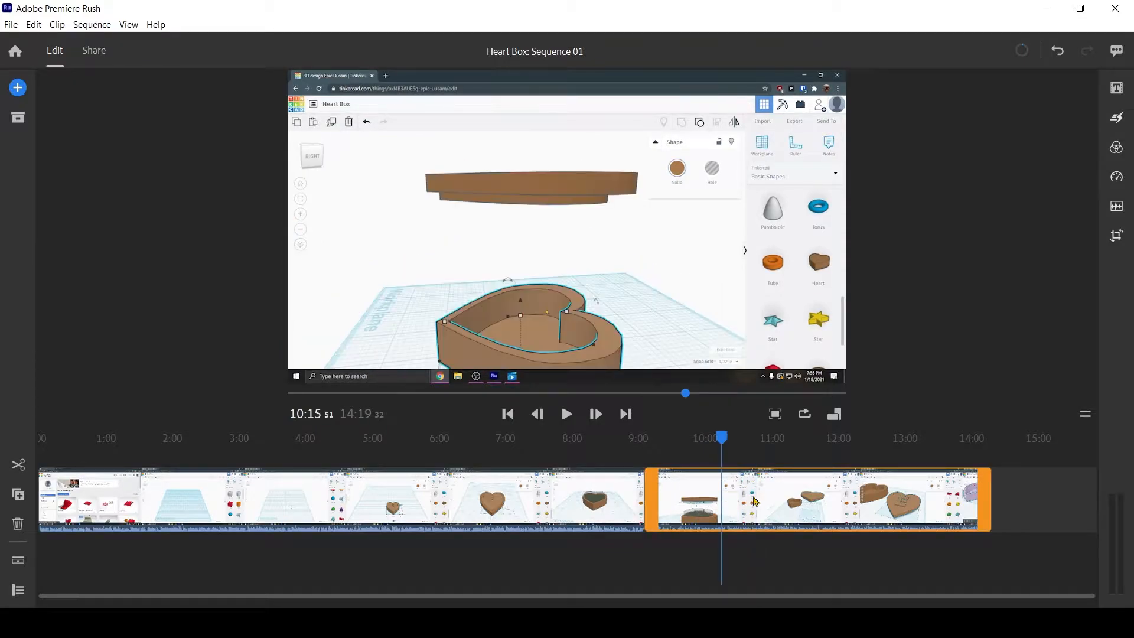
pyautogui.click(754, 500)
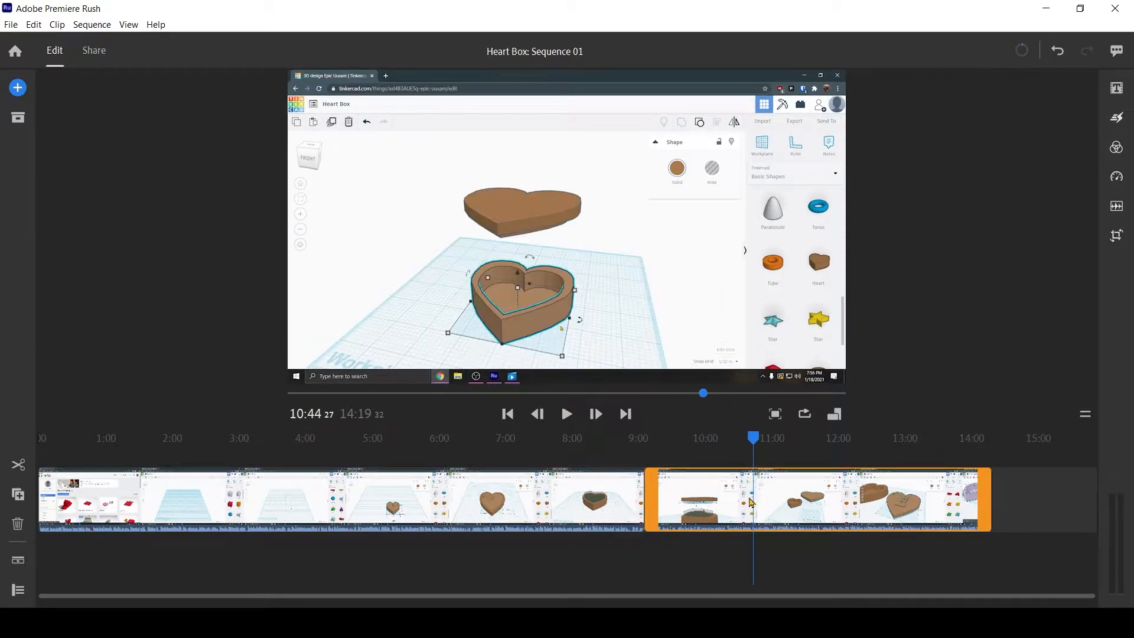
pyautogui.click(17, 465)
pyautogui.click(792, 552)
pyautogui.click(706, 518)
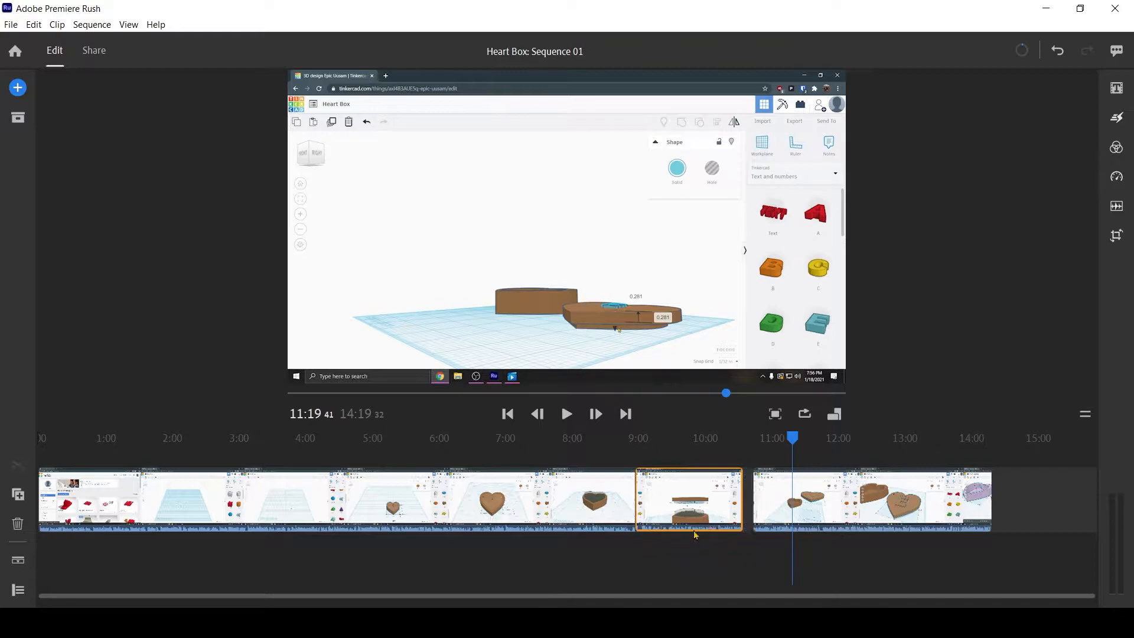
pyautogui.press('Delete')
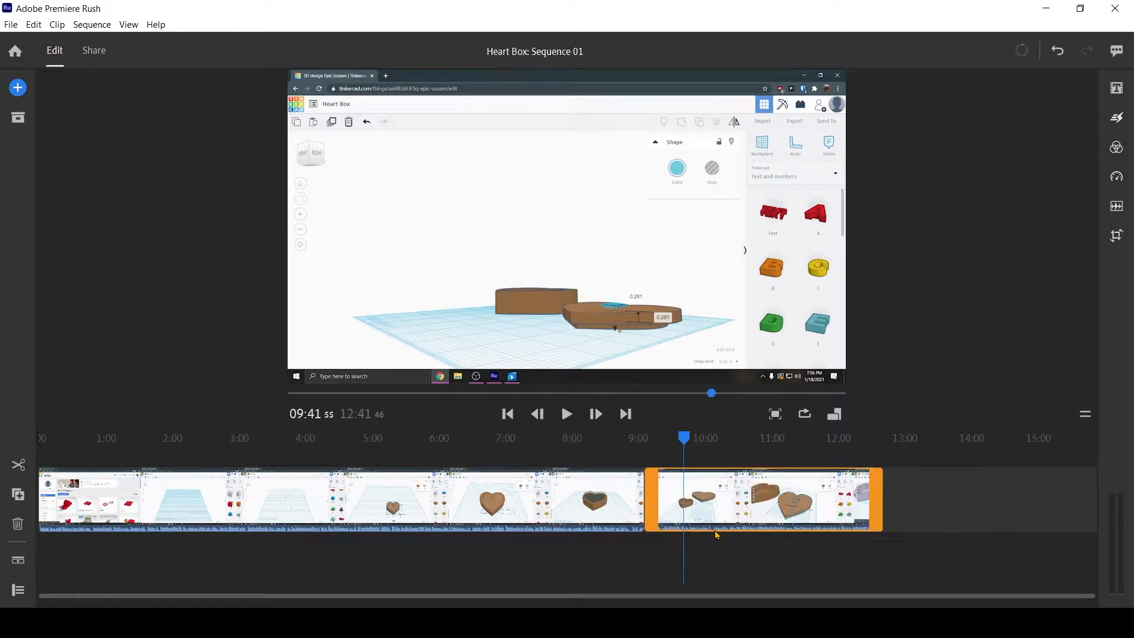
pyautogui.hotkey('ctrl', 'z')
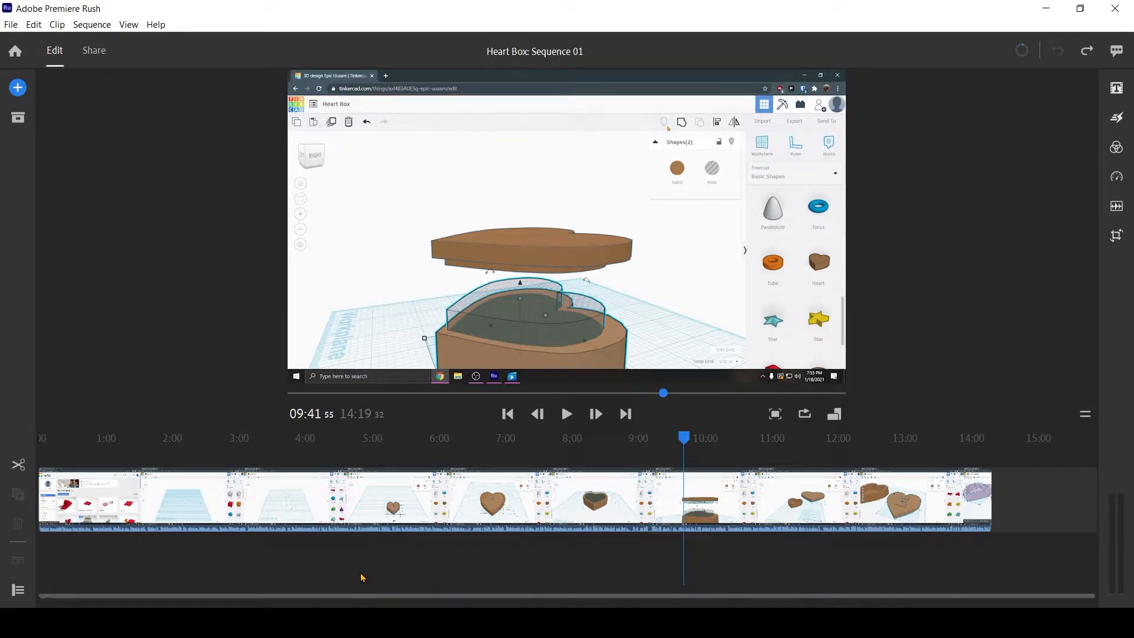
# Step: Browse the additional title templates offered beyond the saved styles
pyautogui.click(1117, 89)
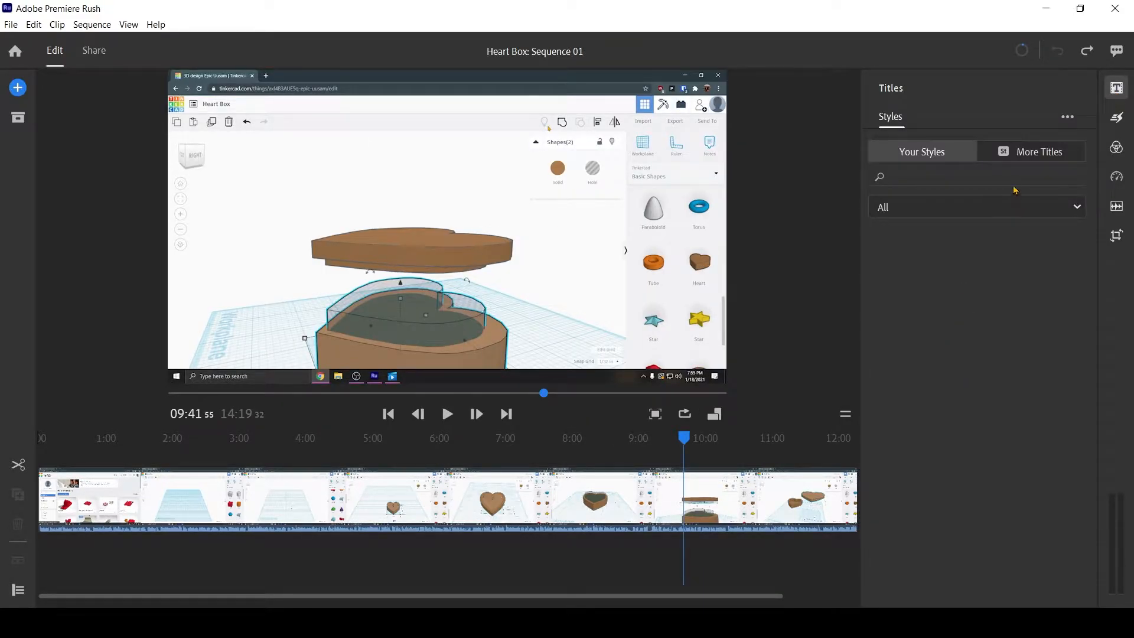
pyautogui.click(1020, 155)
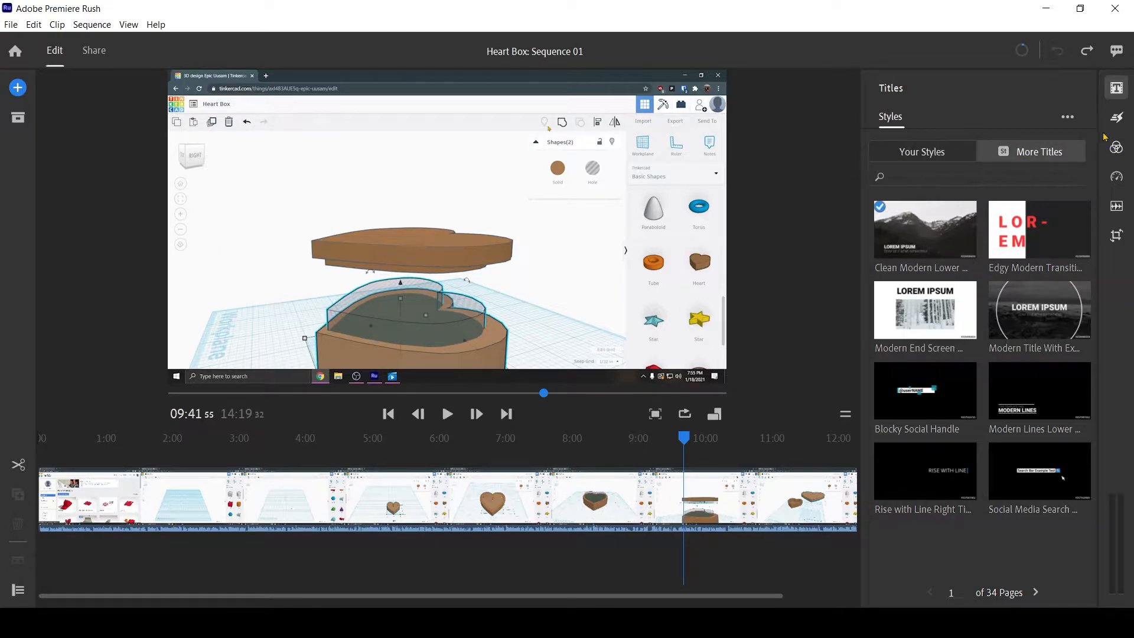
# Step: Split the clip at about 6:11, try a Dissolve transition at the cut, and undo both changes
pyautogui.click(1116, 121)
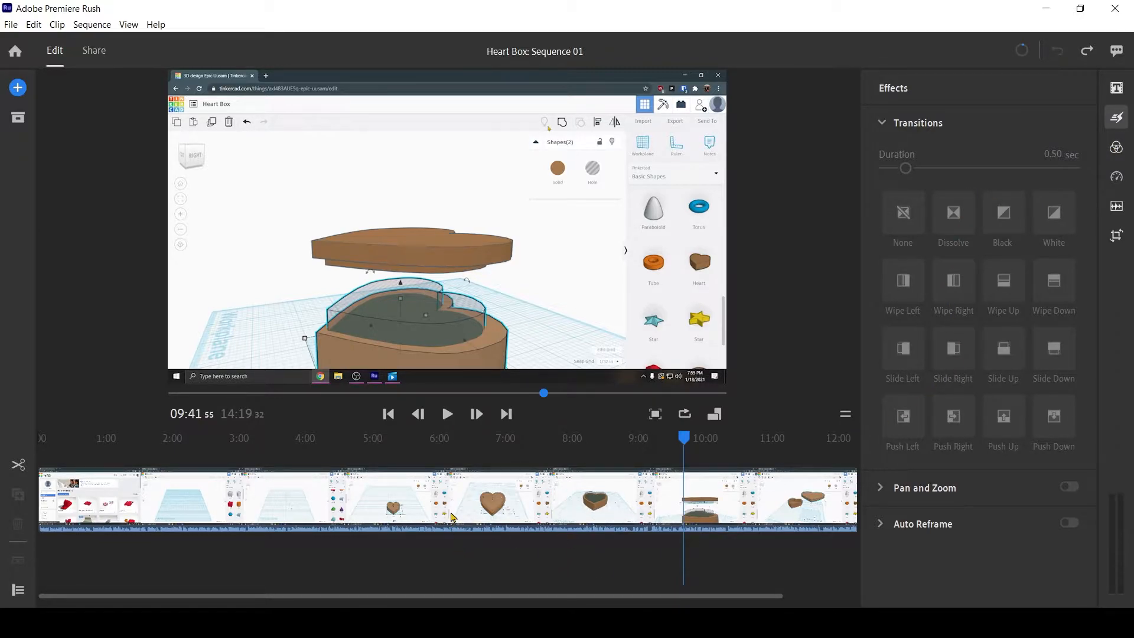
pyautogui.click(452, 515)
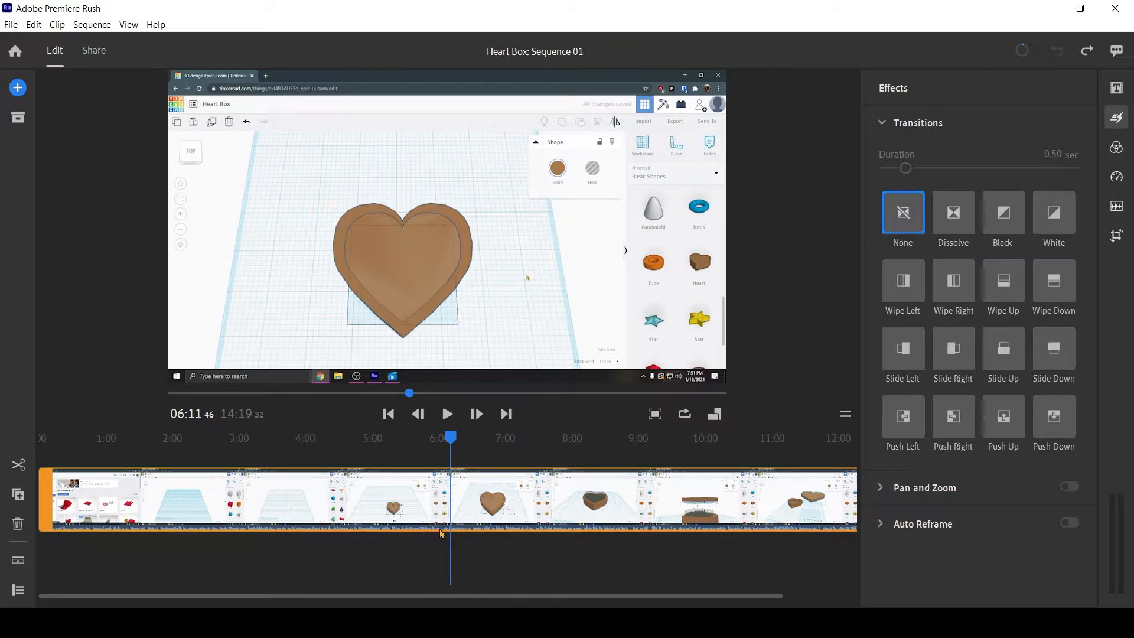
pyautogui.click(18, 465)
pyautogui.moveTo(966, 225); pyautogui.dragTo(459, 515)
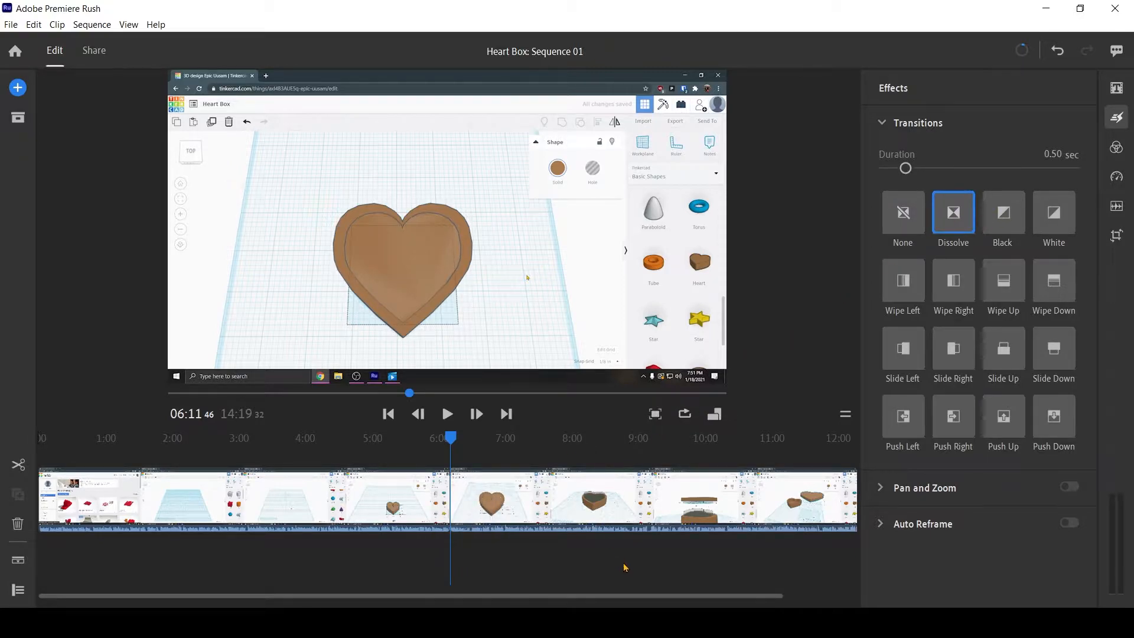
pyautogui.click(642, 568)
pyautogui.click(440, 508)
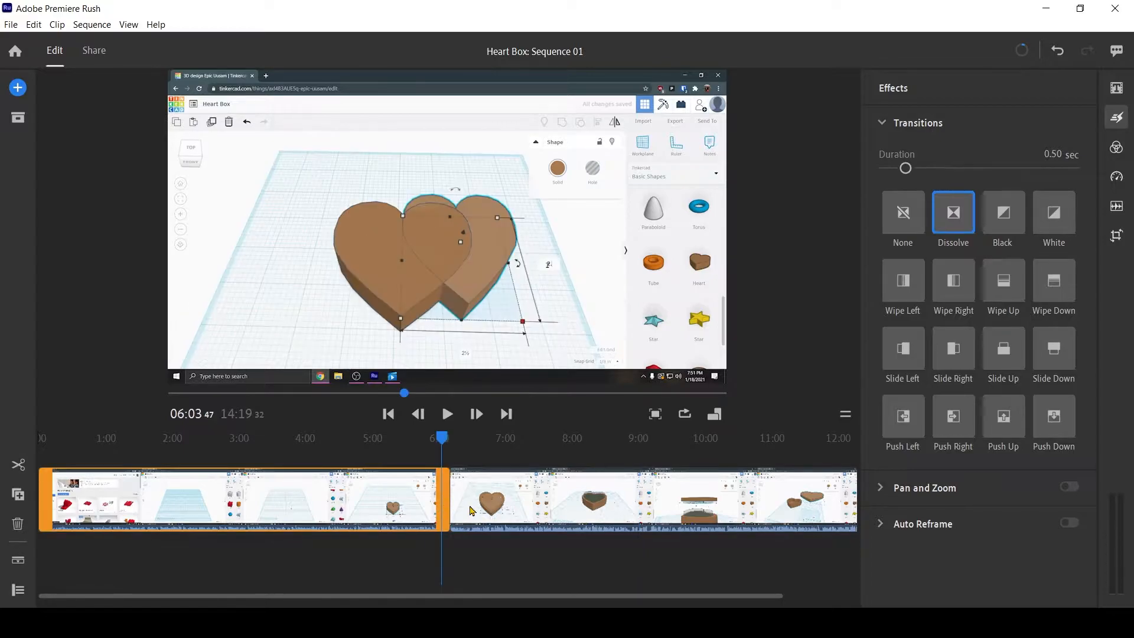
pyautogui.hotkey('ctrl', 'z')
pyautogui.hotkey('ctrl', 'z')
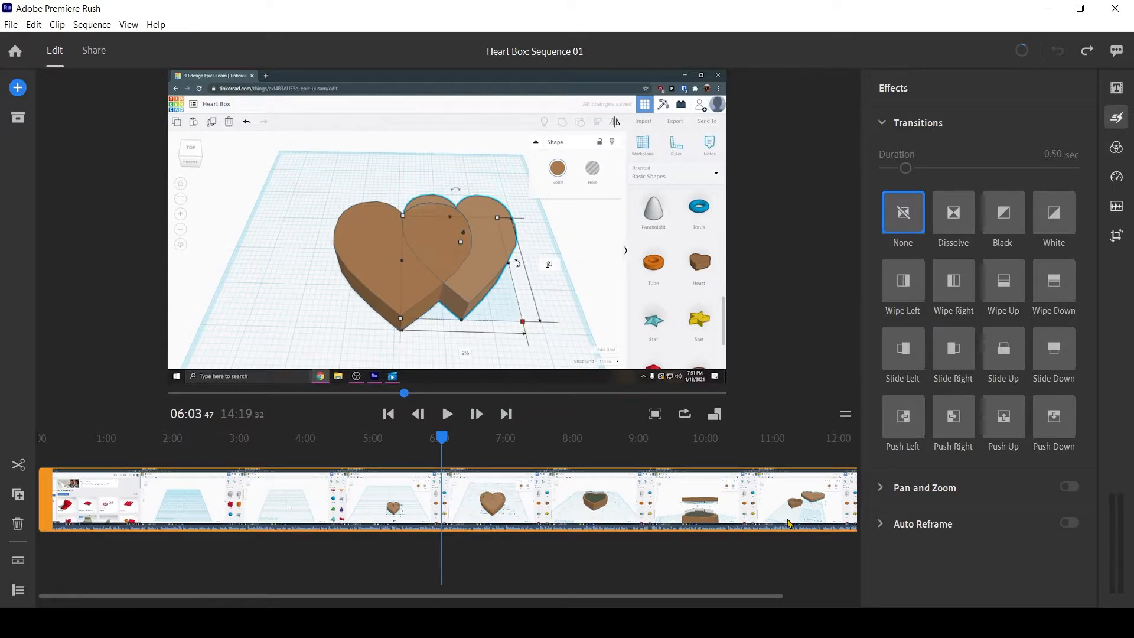
pyautogui.click(886, 121)
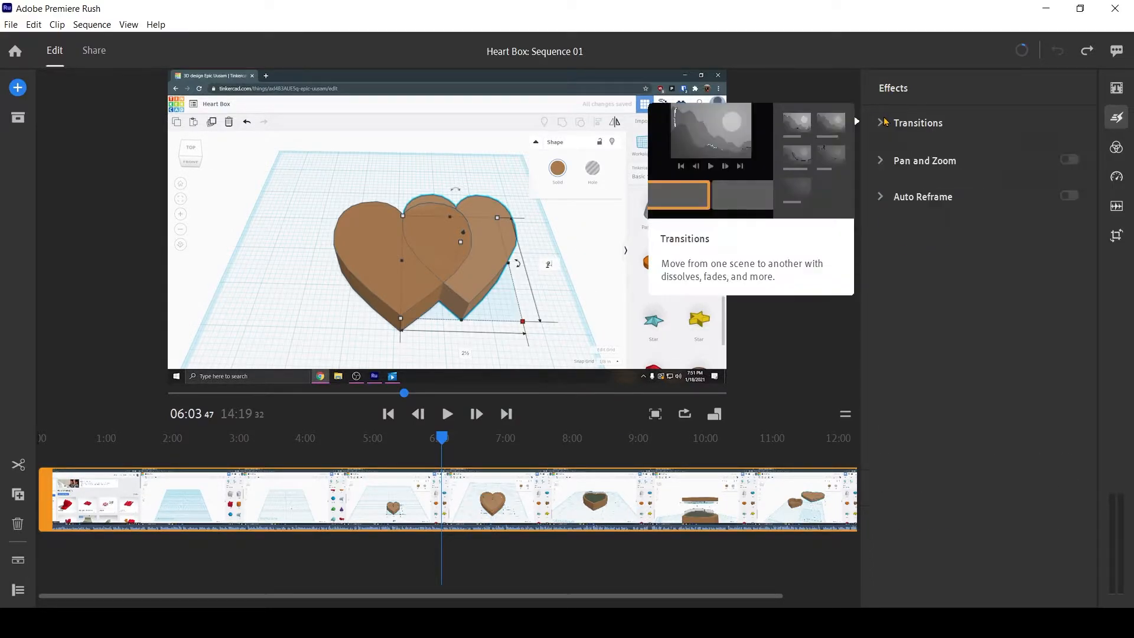
pyautogui.click(886, 121)
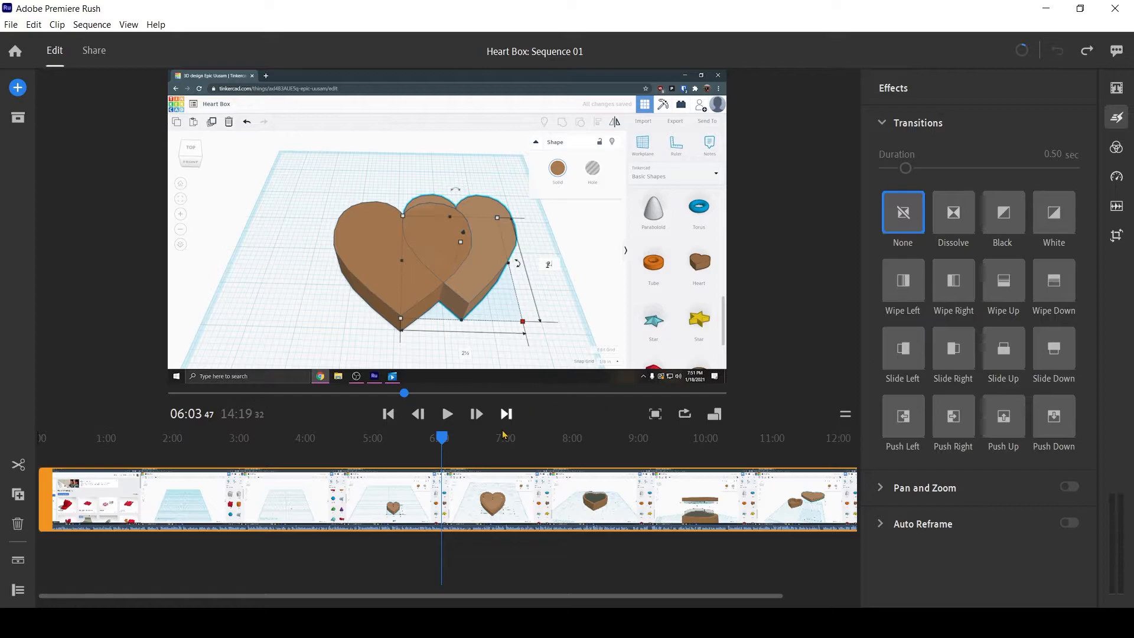
# Step: Try several built-in color presets on the clip, including Film, SL Bleach, SL Night and SL Matrix
pyautogui.click(1116, 147)
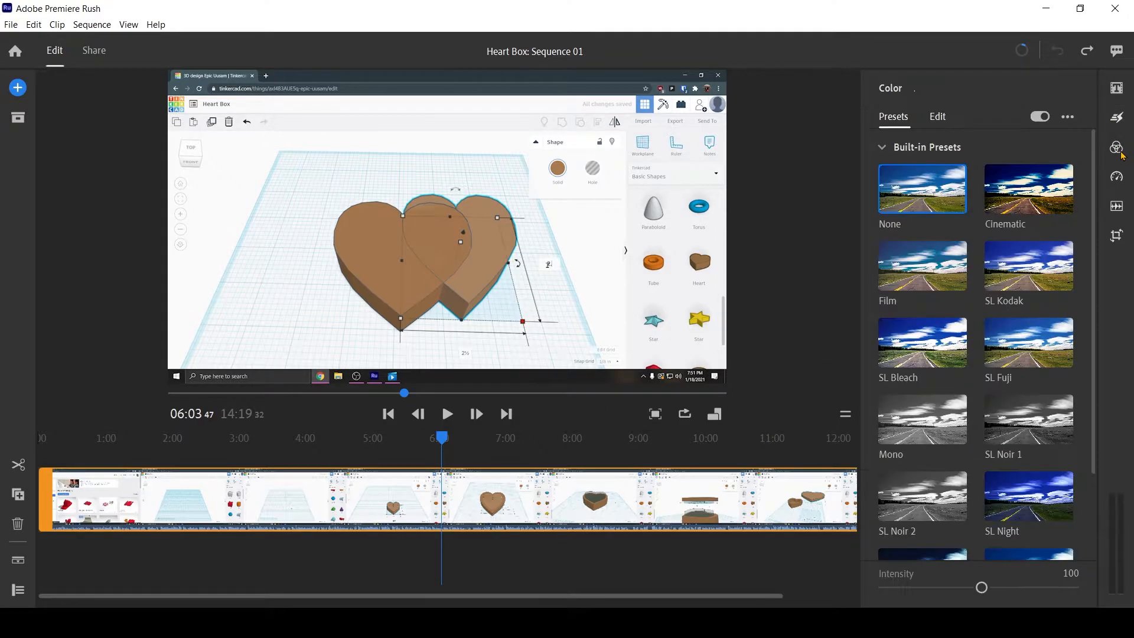
pyautogui.click(1035, 206)
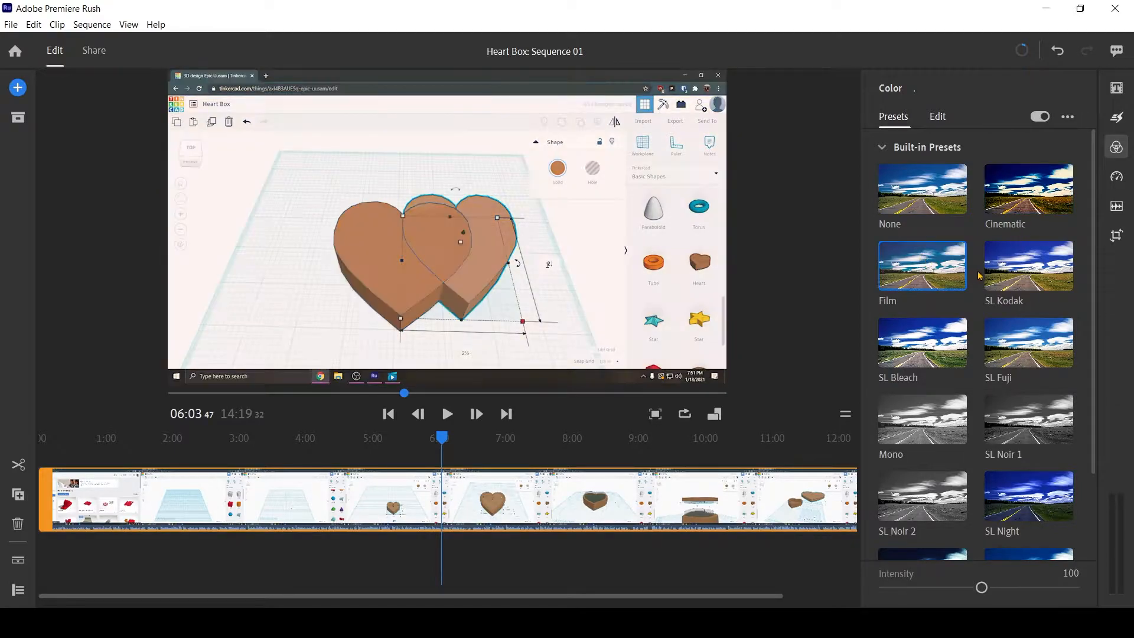
pyautogui.click(1026, 348)
pyautogui.click(943, 353)
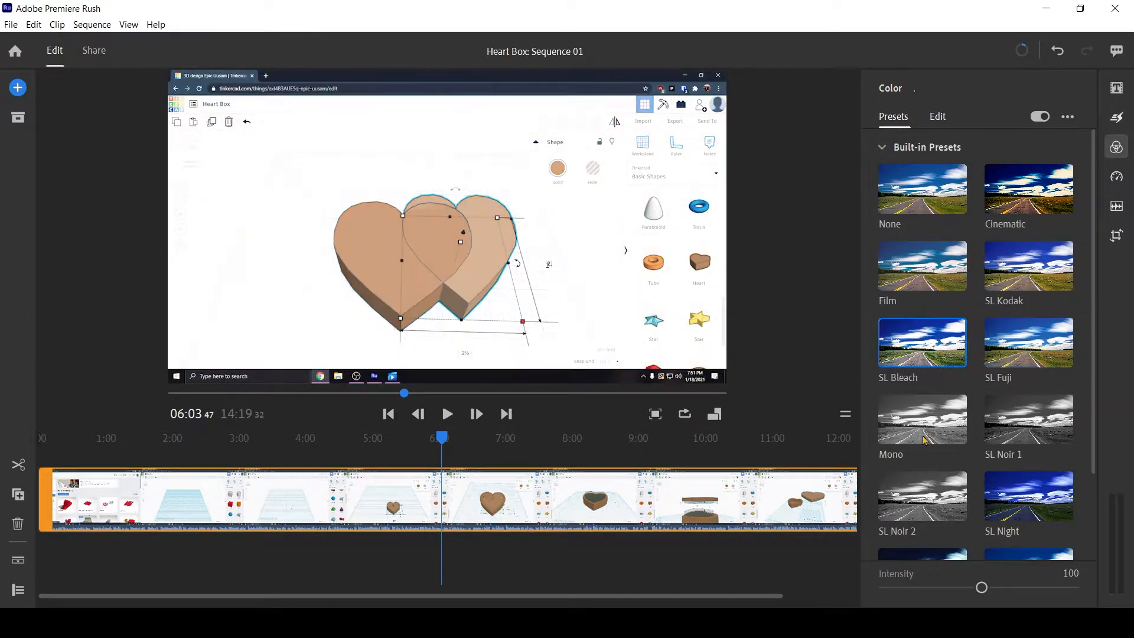
pyautogui.click(926, 440)
pyautogui.scroll(-2, 926, 458)
pyautogui.scroll(-1, 926, 461)
pyautogui.click(1017, 432)
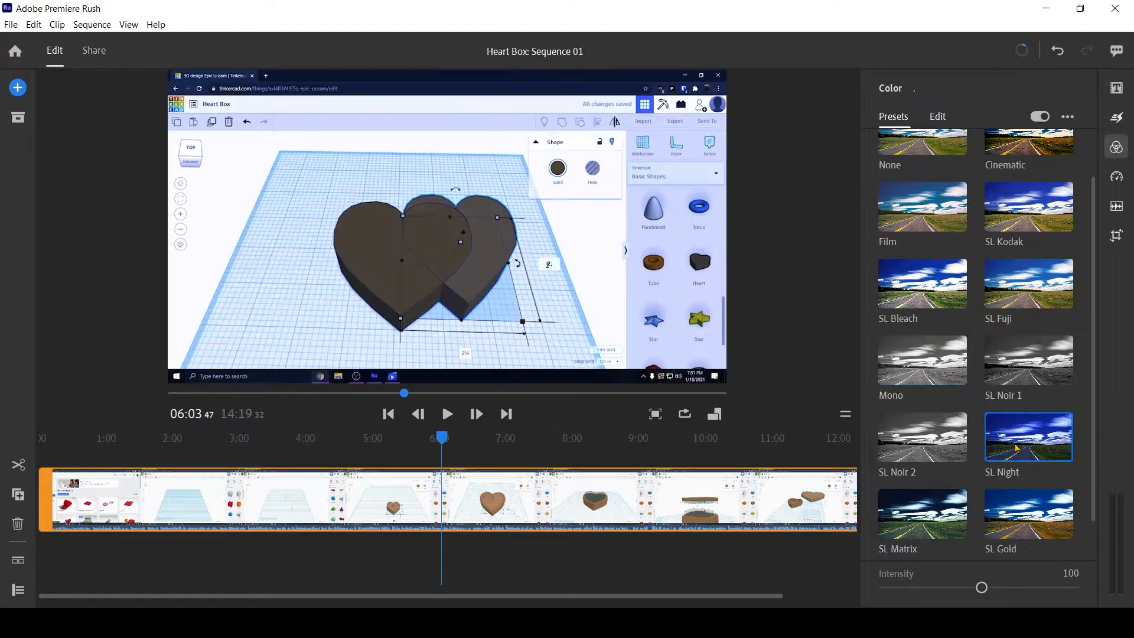
pyautogui.scroll(-2, 1018, 479)
pyautogui.click(946, 478)
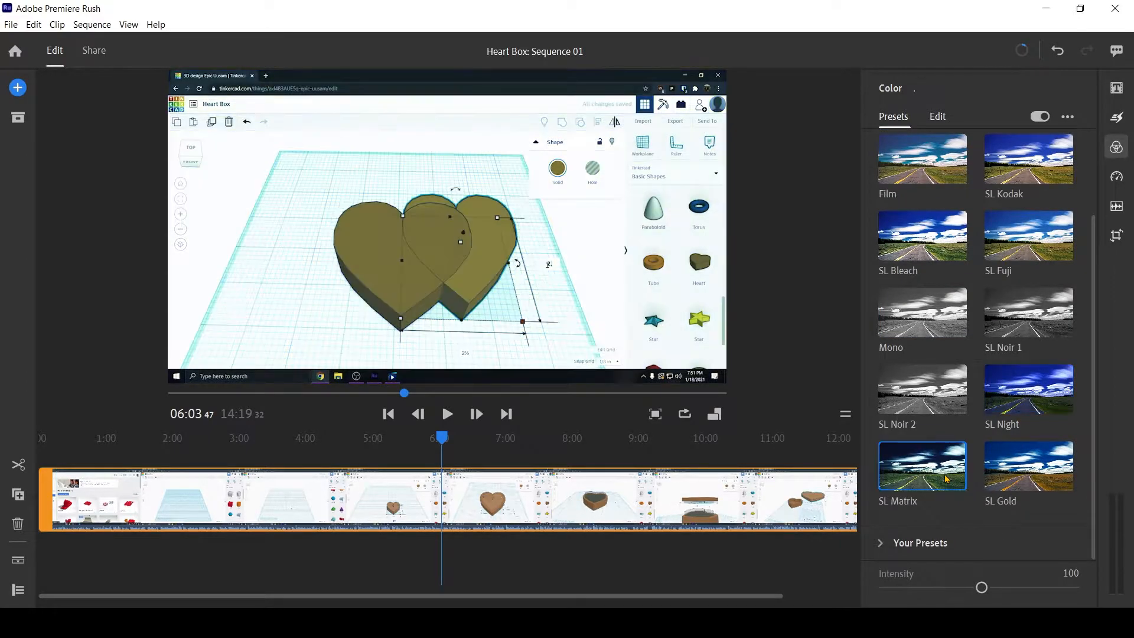
# Step: Try the Film color preset on the clip, and reset the preset to None
pyautogui.scroll(3, 946, 478)
pyautogui.click(915, 278)
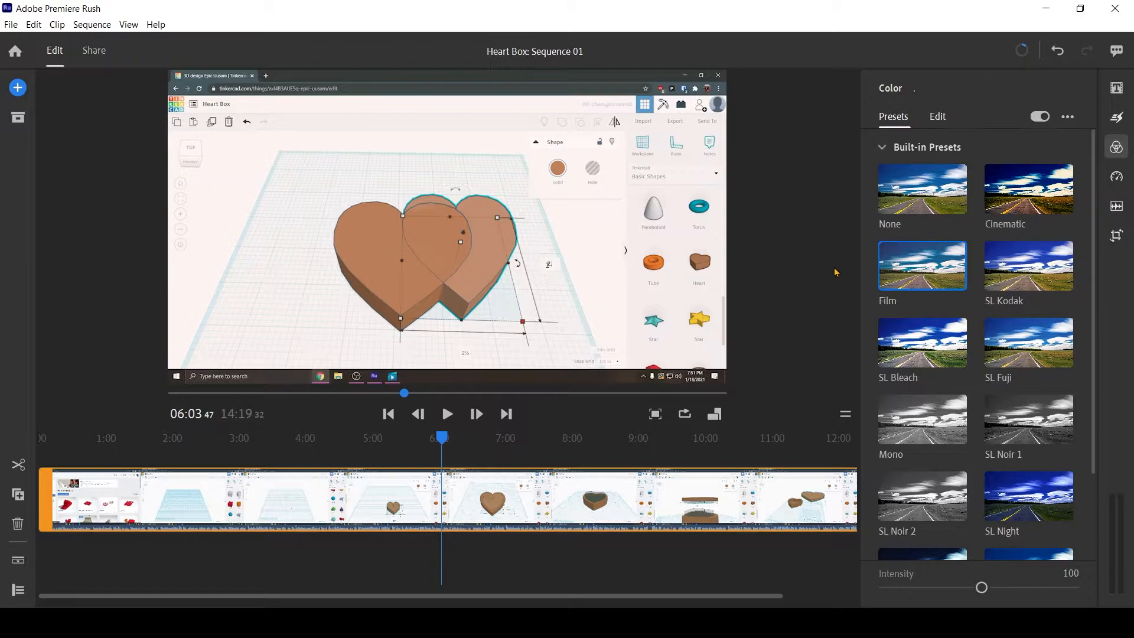
pyautogui.click(932, 184)
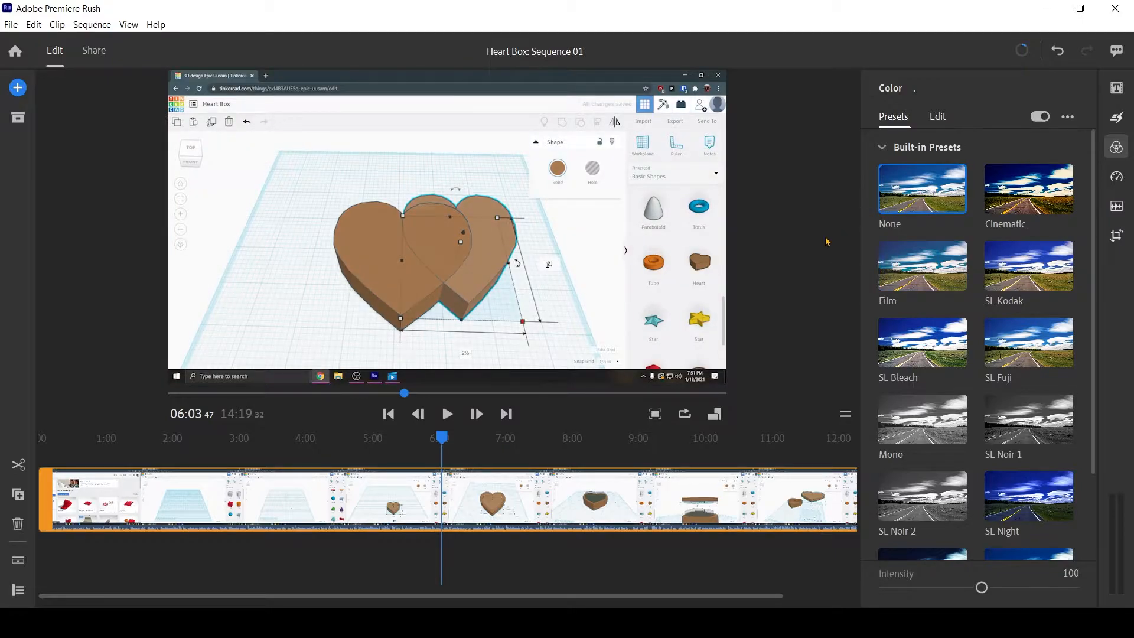
# Step: Examine the clip's speed settings, including range, range speed, duration and audio pitch options
pyautogui.click(1119, 179)
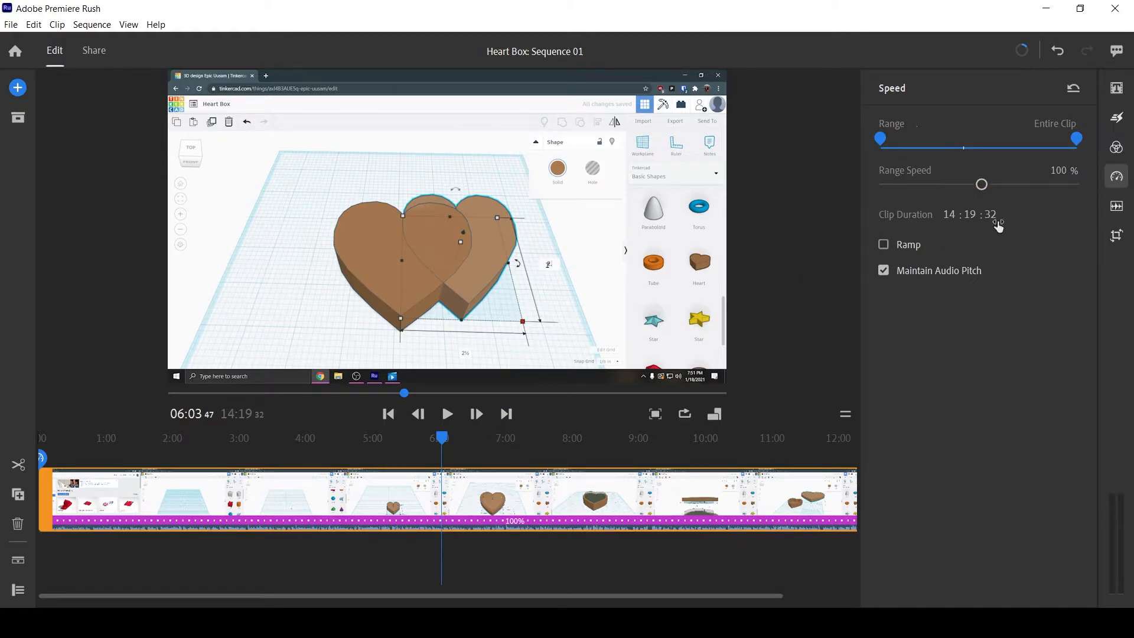
# Step: Set the clip's audio type to Voice in the advanced audio settings
pyautogui.click(1116, 208)
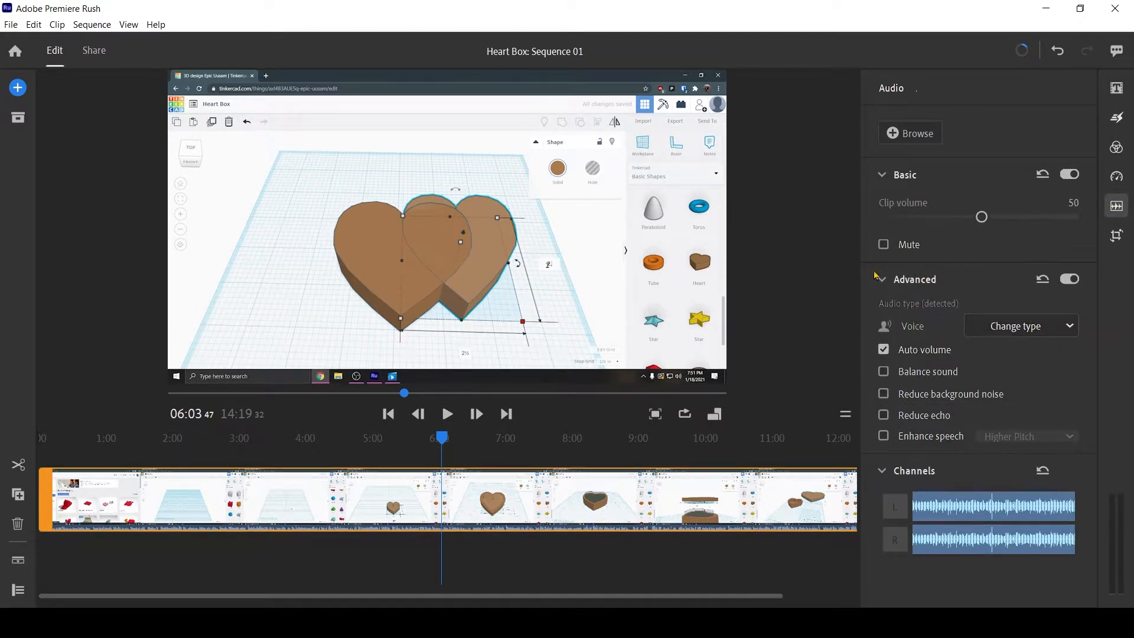
pyautogui.click(1027, 333)
pyautogui.click(1014, 350)
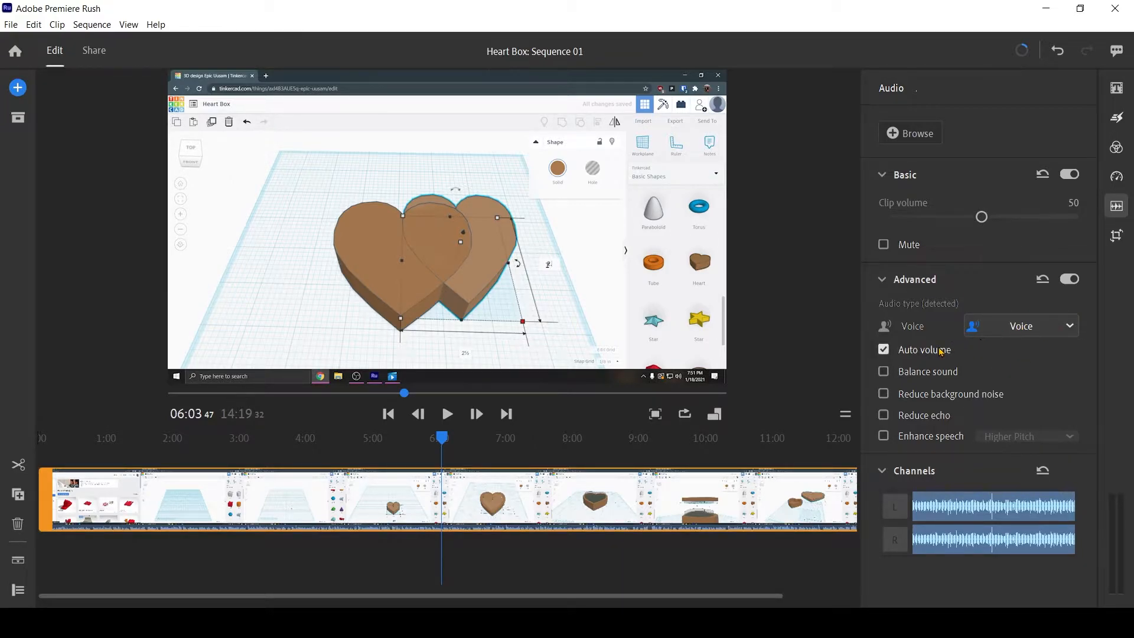
# Step: Turn on Balance sound and Reduce background noise for the clip, briefly trying Reduce echo in between
pyautogui.click(938, 373)
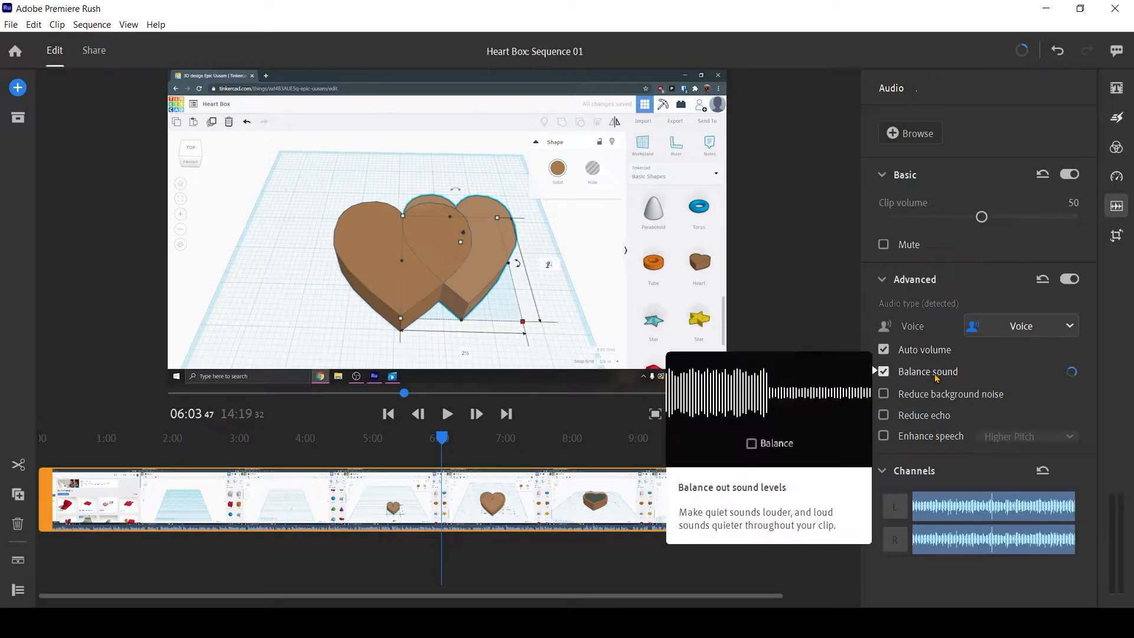
pyautogui.click(933, 416)
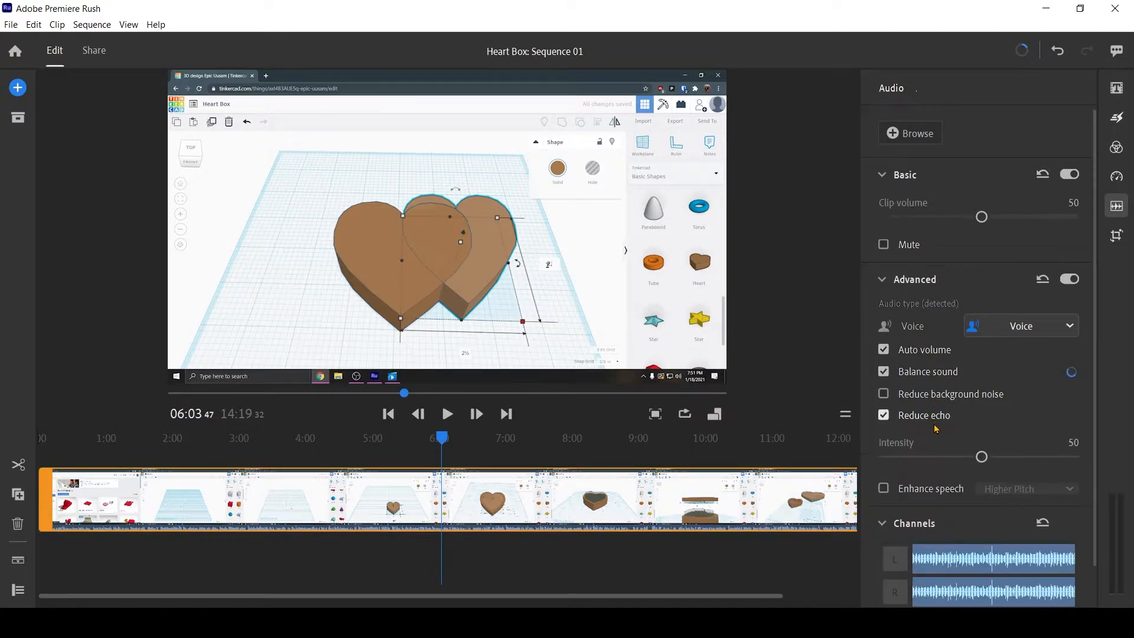
pyautogui.click(933, 416)
pyautogui.click(937, 394)
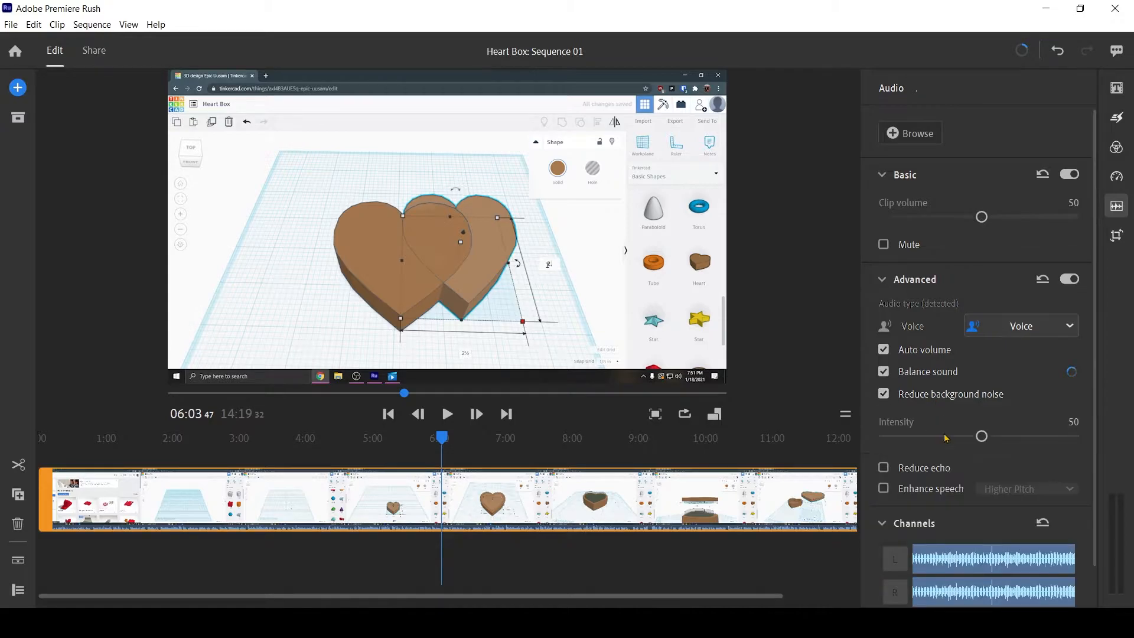
# Step: Turn on Enhance speech for the clip with the Lower Pitch option and review the advanced audio settings
pyautogui.click(943, 490)
pyautogui.click(1011, 490)
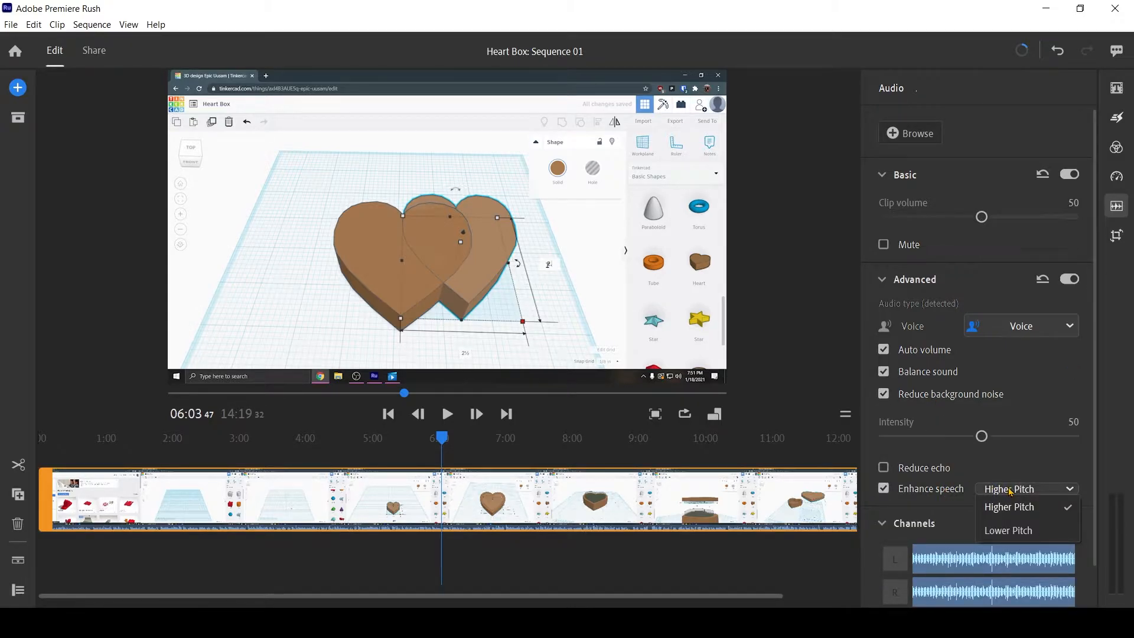
pyautogui.click(1020, 532)
pyautogui.scroll(-1, 982, 492)
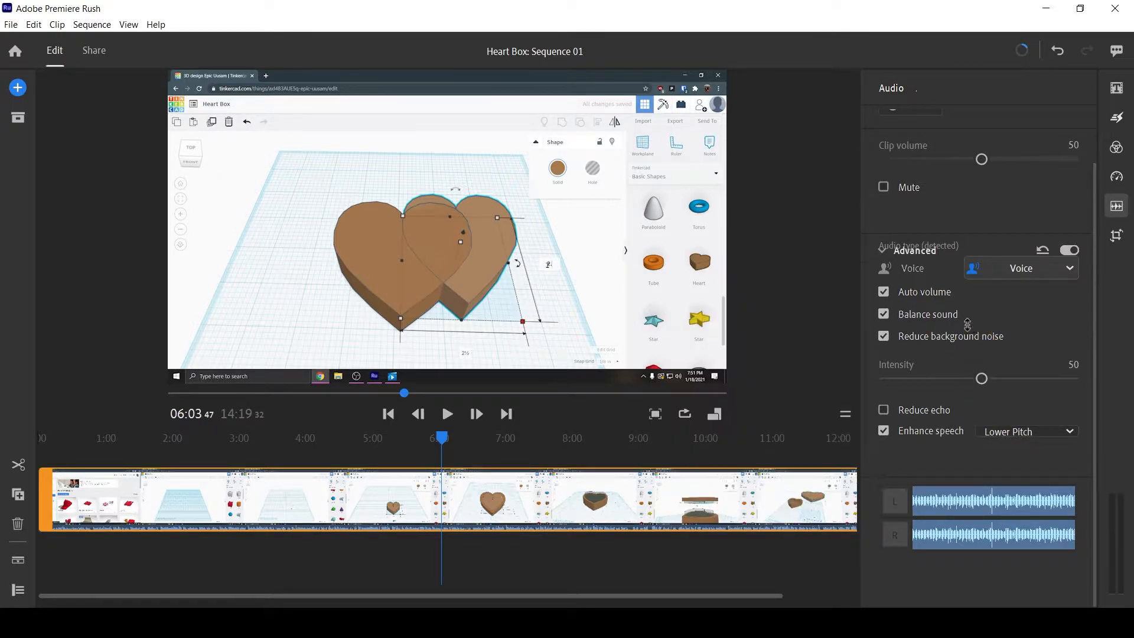
pyautogui.scroll(1, 969, 331)
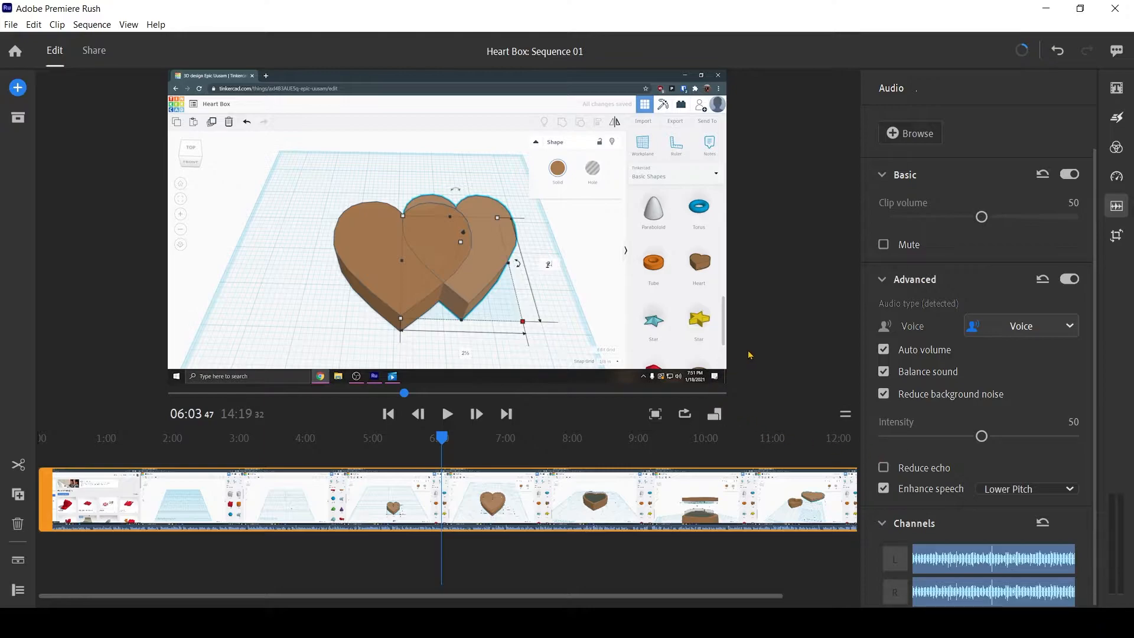
pyautogui.moveTo(963, 402)
pyautogui.moveTo(982, 438)
pyautogui.mouseDown()
pyautogui.moveTo(922, 451)
pyautogui.moveTo(1012, 452)
pyautogui.moveTo(980, 453)
pyautogui.mouseUp()
pyautogui.moveTo(916, 404)
# Step: Crop the clip by 4.3% at the top and 4.3% at the bottom in the advanced transform settings
pyautogui.click(1118, 237)
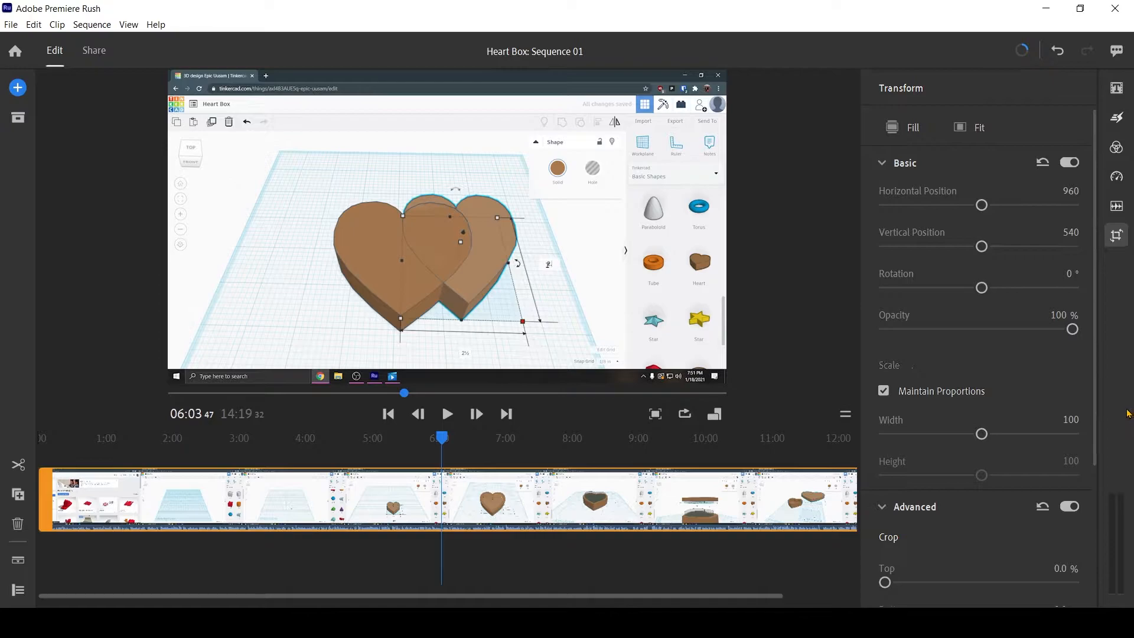
pyautogui.scroll(-3, 1022, 400)
pyautogui.scroll(-3, 1024, 400)
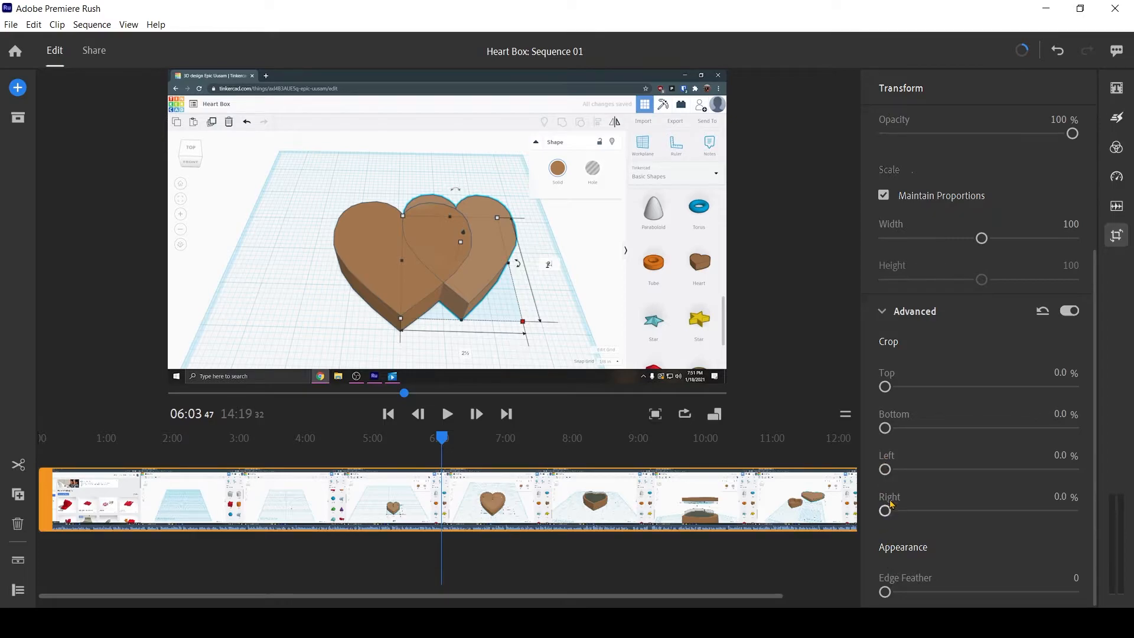
pyautogui.click(656, 363)
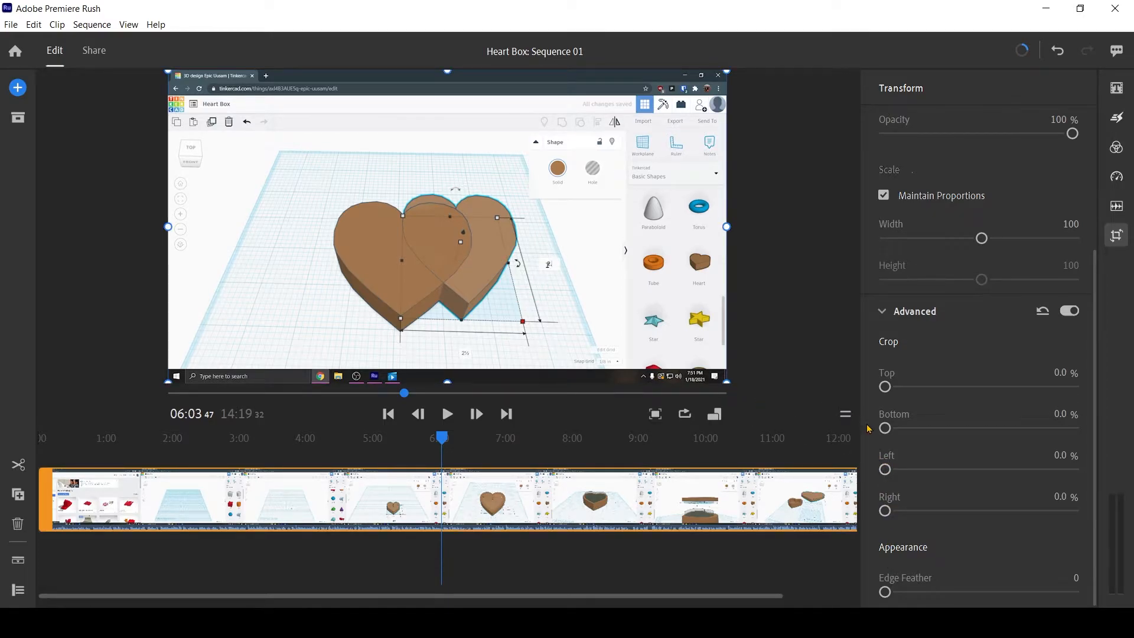
pyautogui.moveTo(885, 387)
pyautogui.mouseDown()
pyautogui.moveTo(896, 387)
pyautogui.moveTo(885, 395)
pyautogui.moveTo(894, 407)
pyautogui.mouseUp()
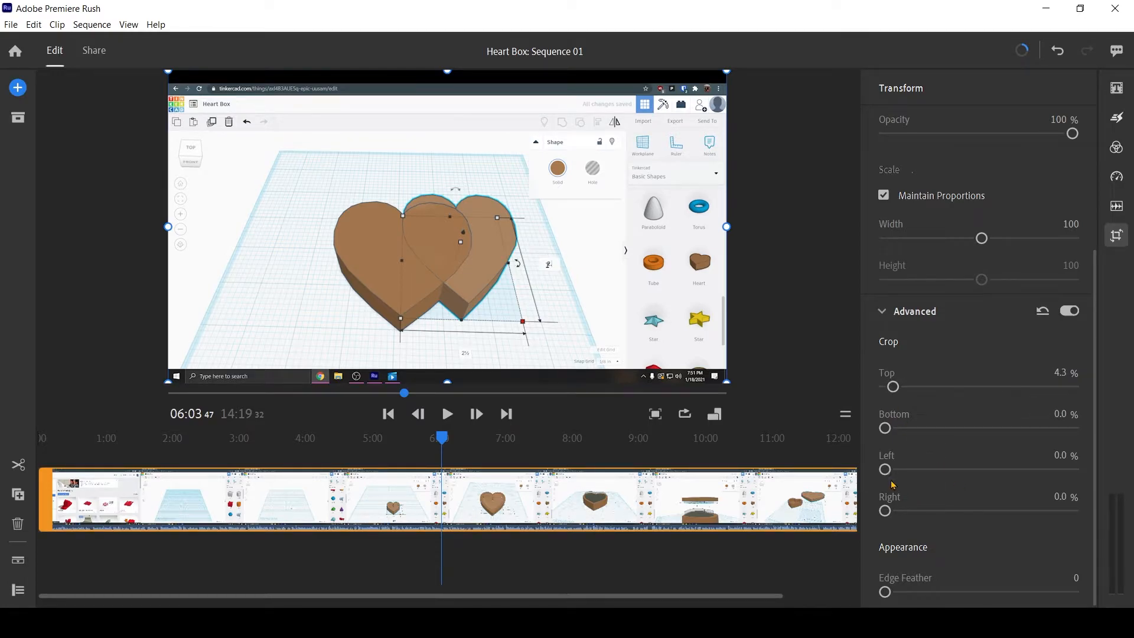
pyautogui.moveTo(886, 429); pyautogui.dragTo(895, 440)
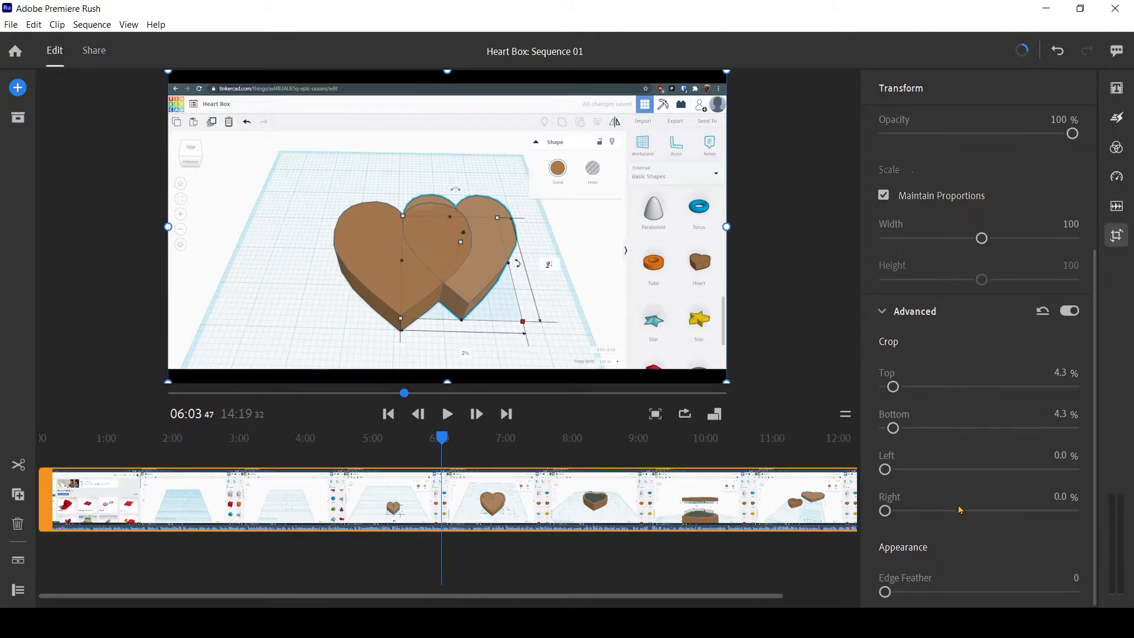
# Step: Switch the Windows playback device to NS43DR620NA18 (NVIDIA High Definition Audio) and place the playhead at about 0:13 with the audio settings open
pyautogui.click(1116, 206)
pyautogui.moveTo(445, 443); pyautogui.dragTo(41, 455)
pyautogui.click(1036, 623)
pyautogui.click(1027, 550)
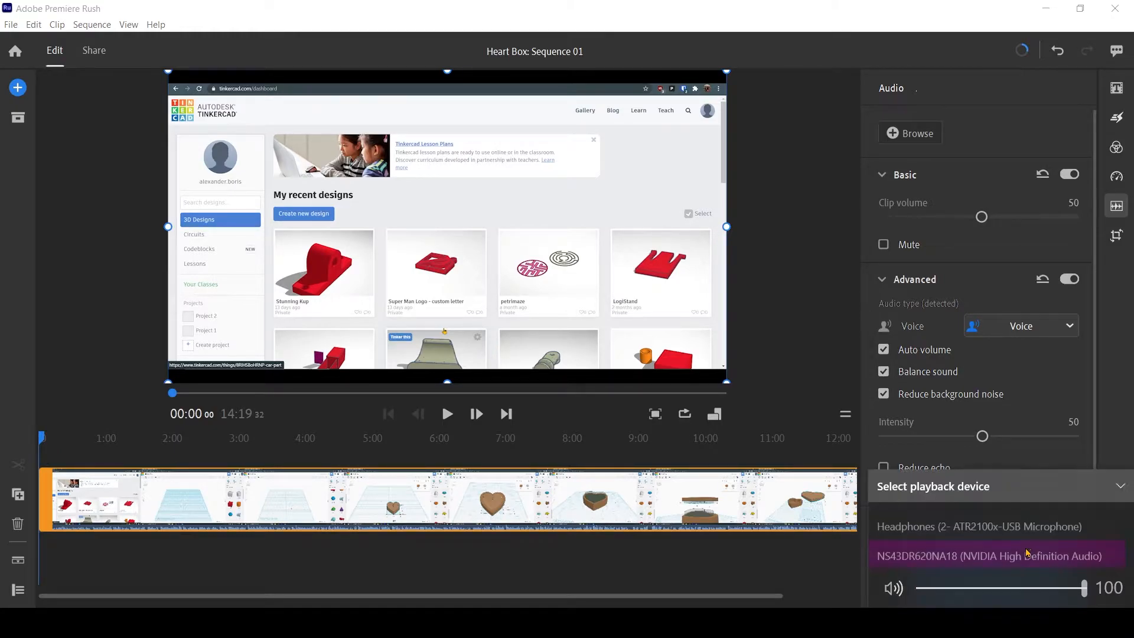
pyautogui.click(1021, 547)
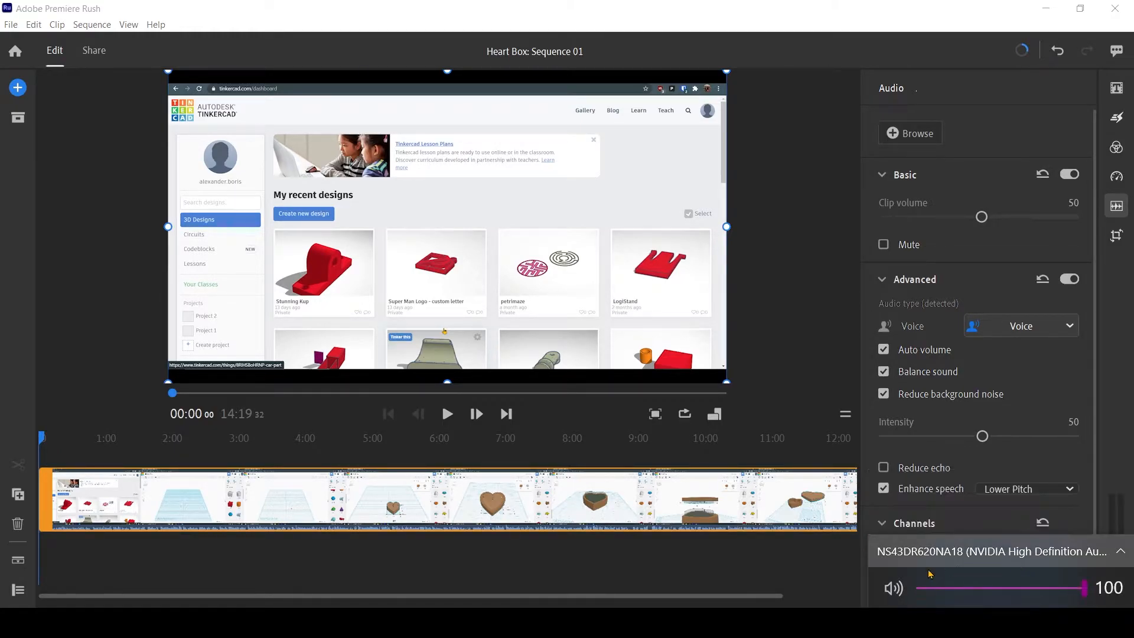
pyautogui.click(734, 567)
pyautogui.click(733, 567)
pyautogui.click(132, 501)
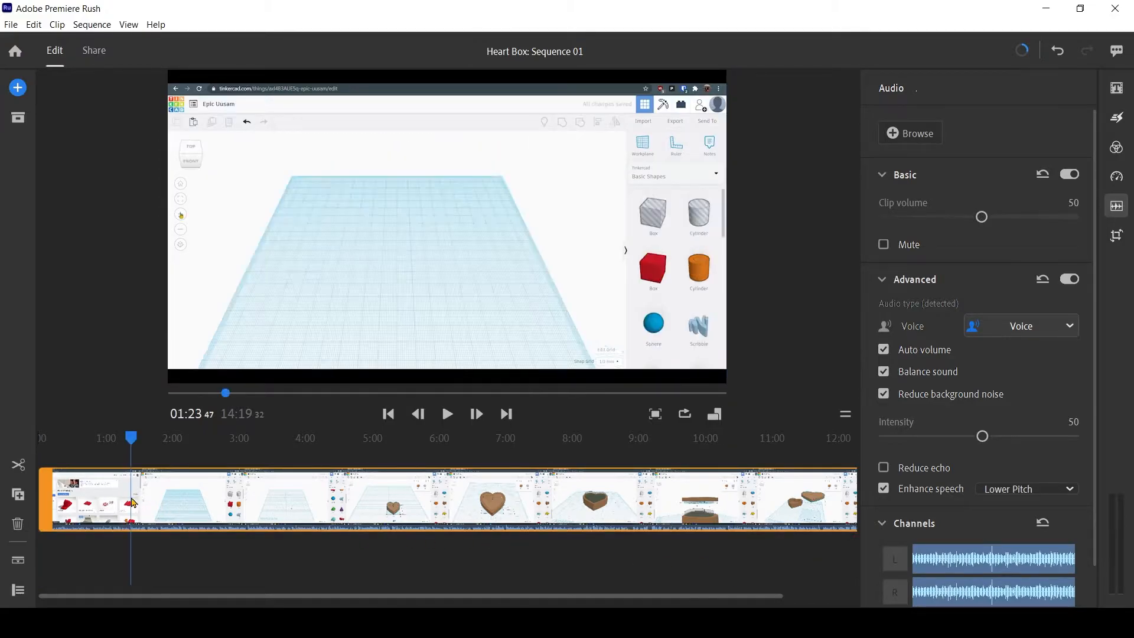
pyautogui.click(55, 485)
# Step: Set the audio output to NS43DR620NA18 (NVIDIA High Definition Audio) in the application preferences
pyautogui.click(11, 24)
pyautogui.moveTo(28, 26)
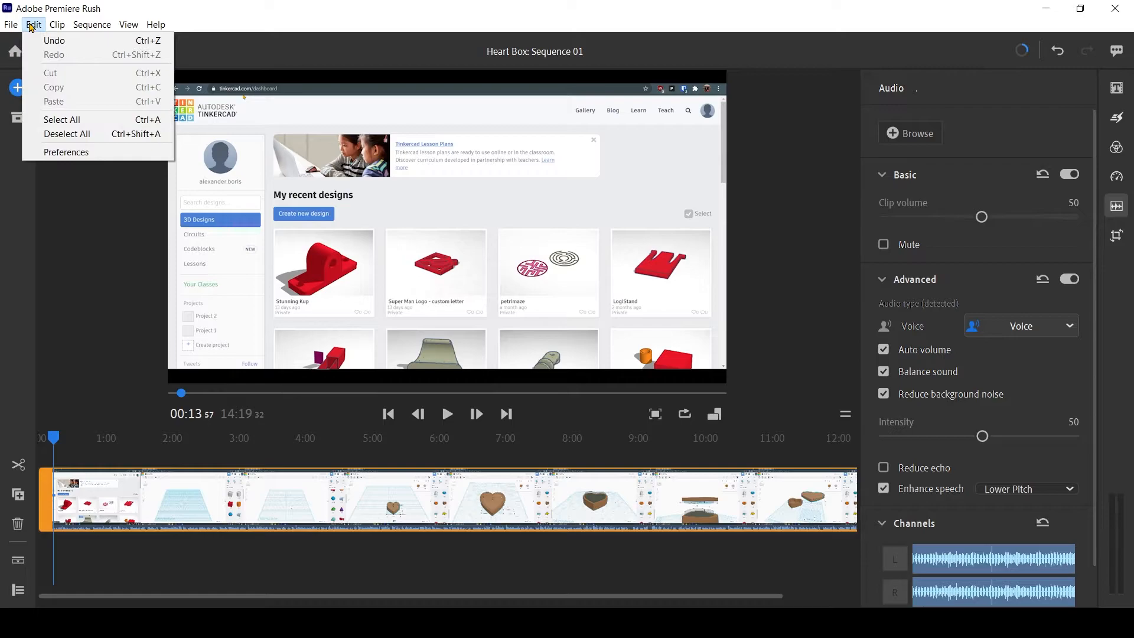
pyautogui.click(65, 151)
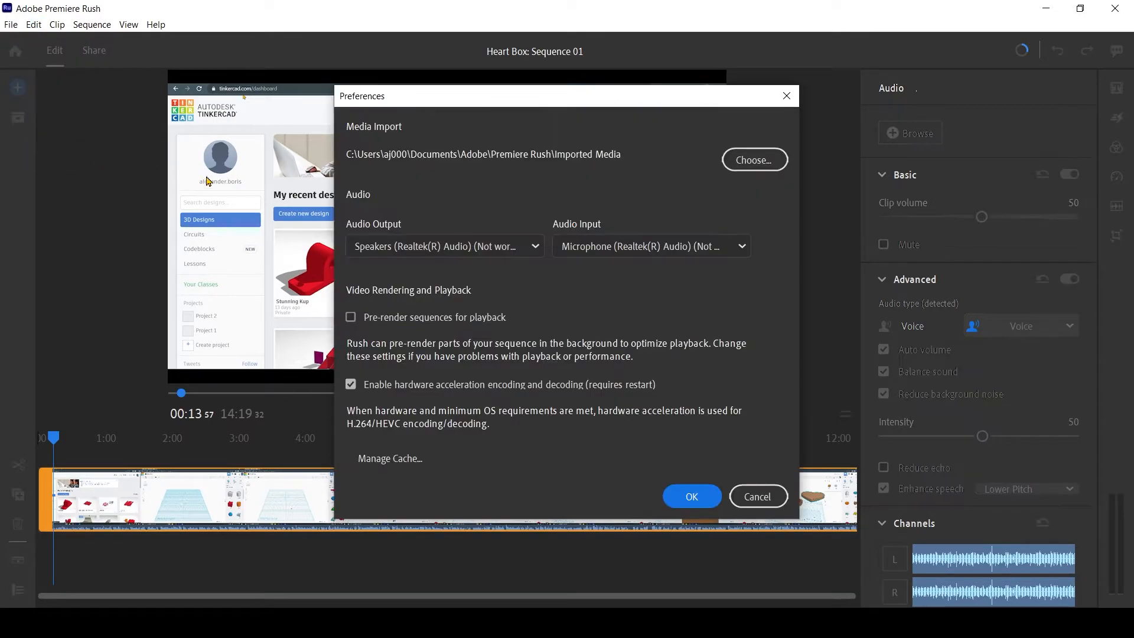
pyautogui.click(449, 247)
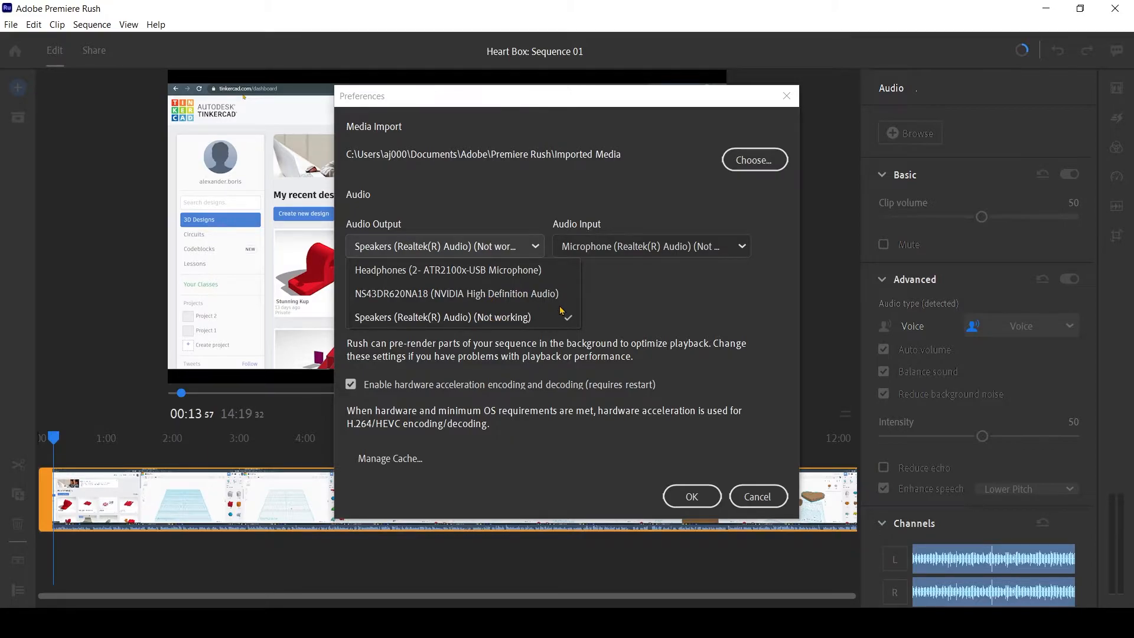
pyautogui.click(442, 297)
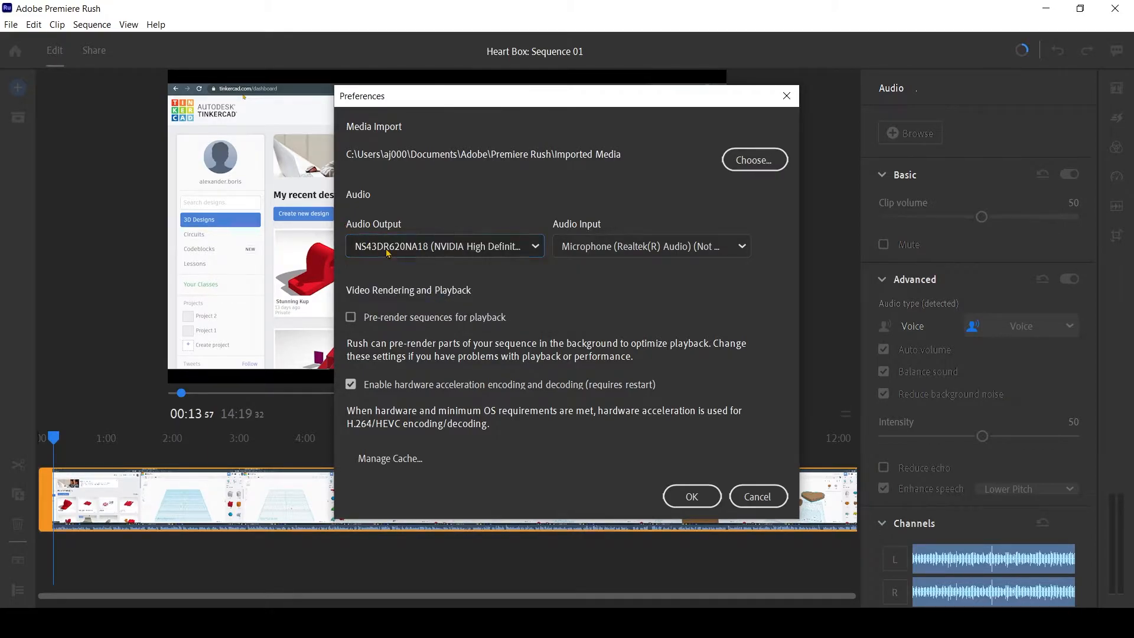
# Step: Set the audio input preference to No Input and apply the preferences
pyautogui.click(602, 243)
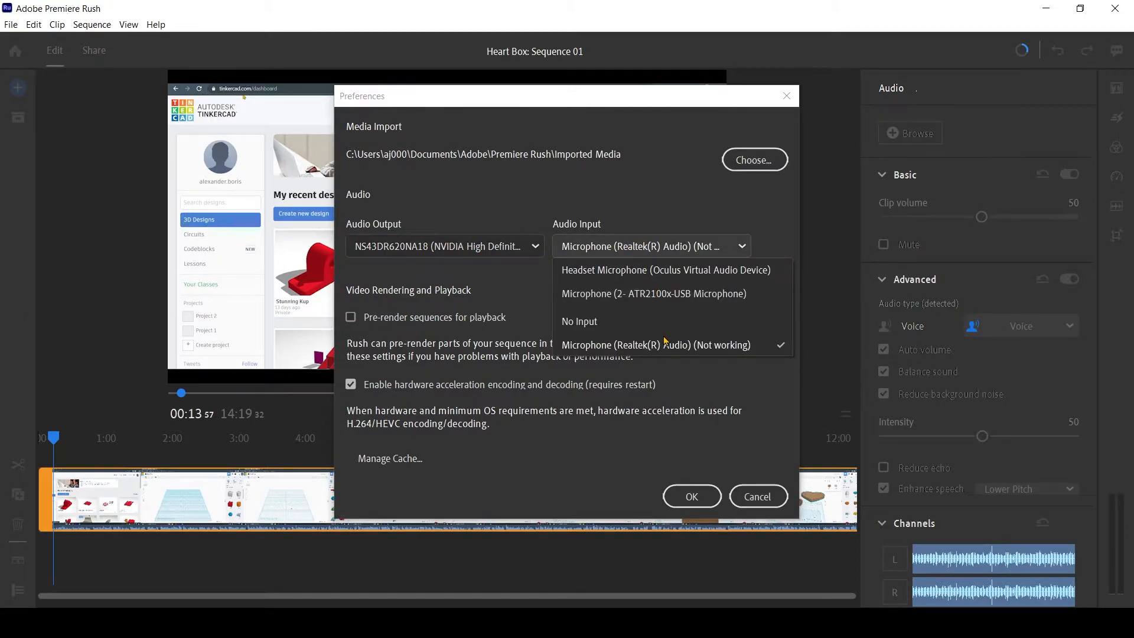
pyautogui.click(644, 294)
pyautogui.click(633, 247)
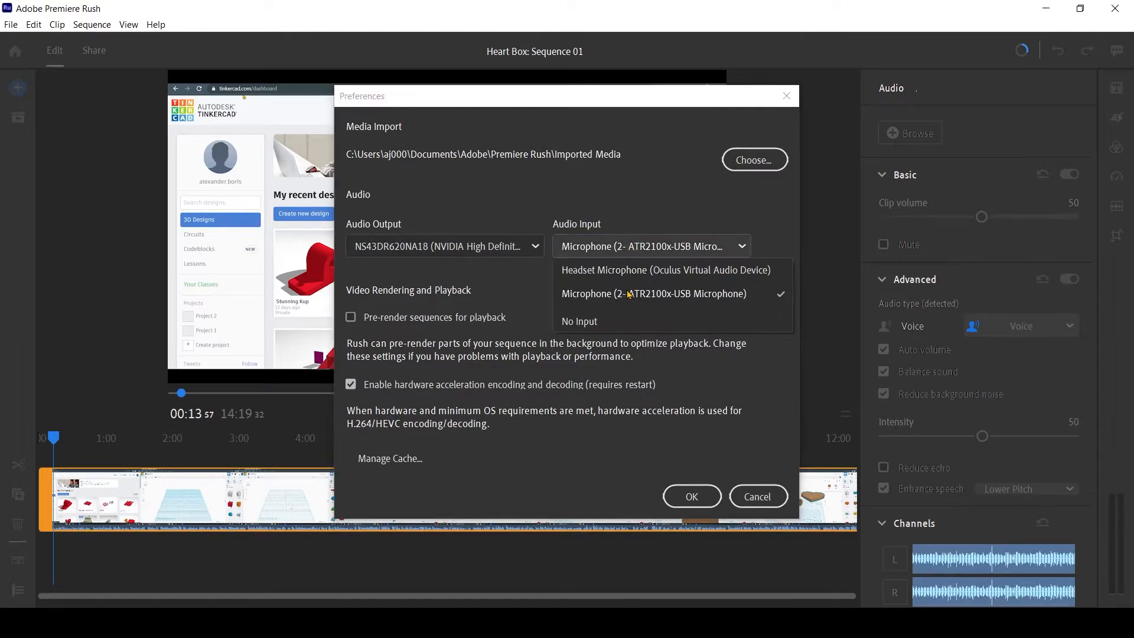
pyautogui.click(625, 317)
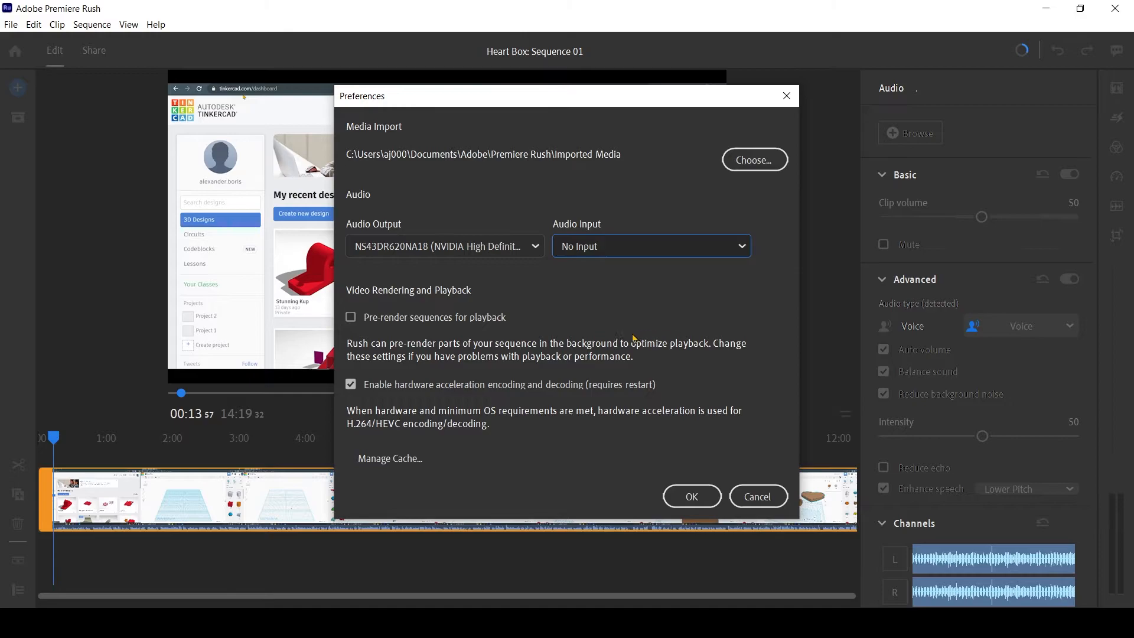
pyautogui.click(692, 498)
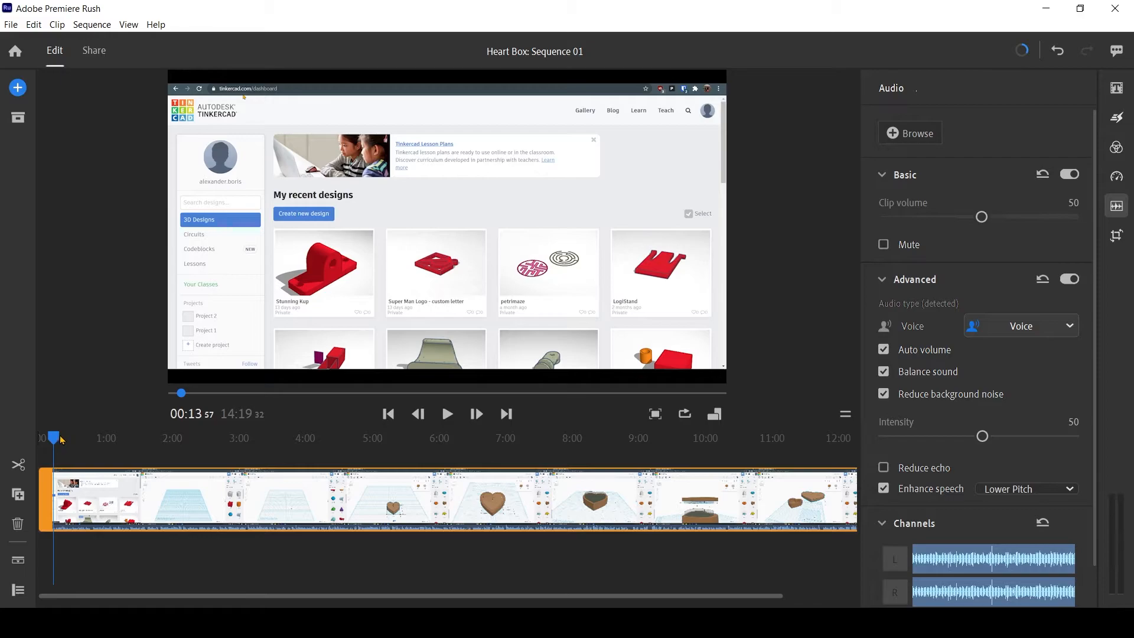
# Step: Play the clip from about 0:43, 2:49 and 2:45 to listen to the processed audio
pyautogui.moveTo(56, 440); pyautogui.dragTo(87, 440)
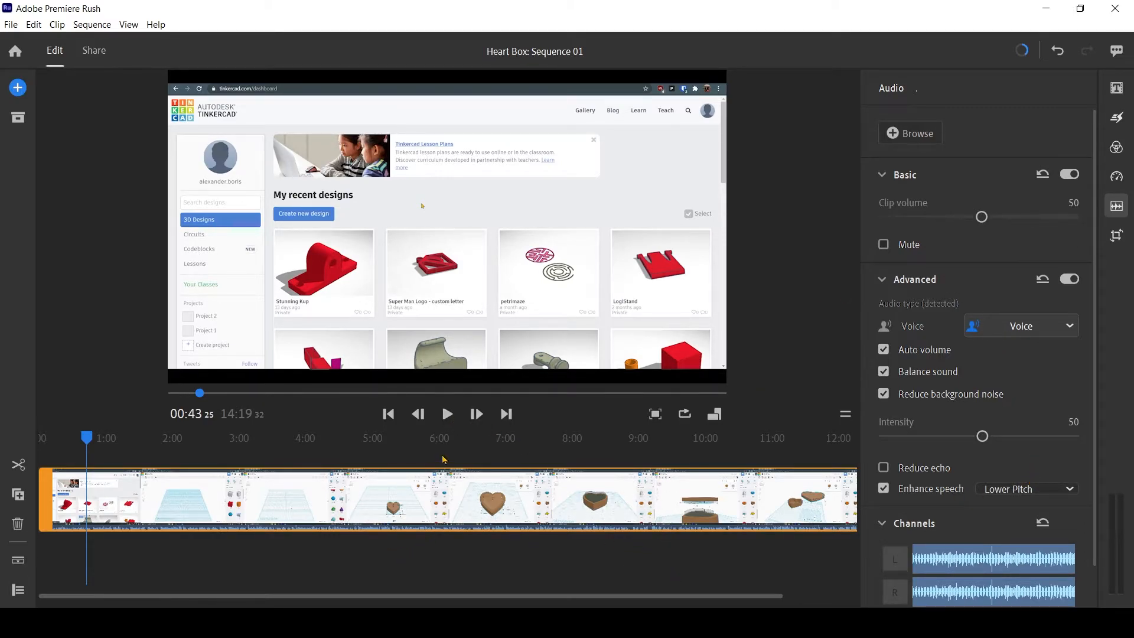
pyautogui.click(447, 416)
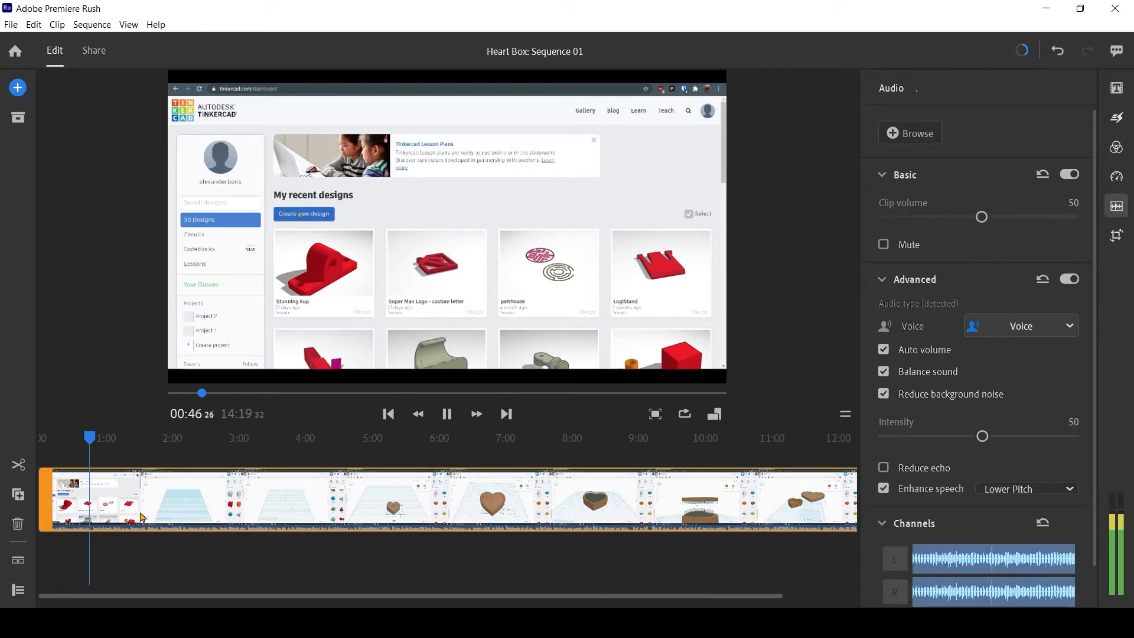
pyautogui.click(107, 439)
pyautogui.moveTo(107, 440); pyautogui.dragTo(225, 464)
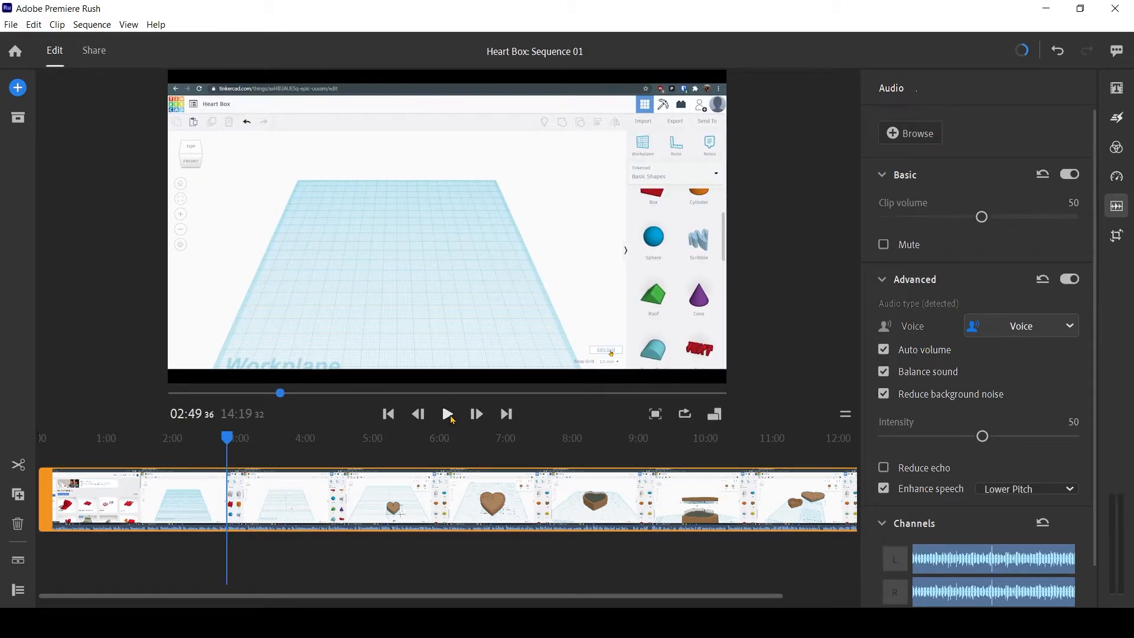
pyautogui.click(452, 418)
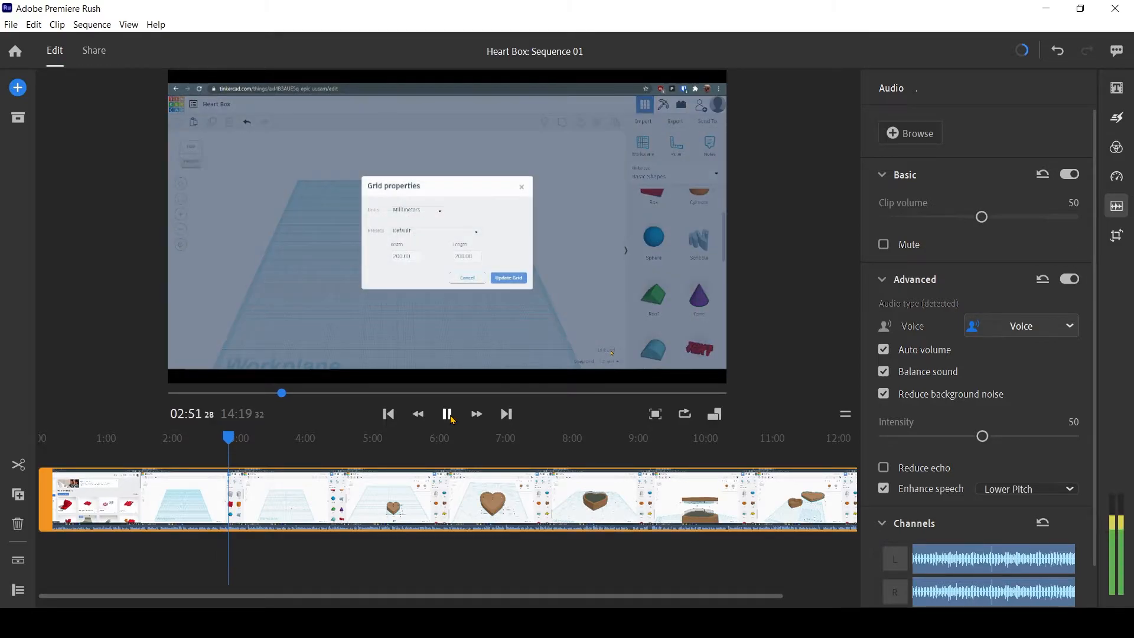
pyautogui.click(222, 440)
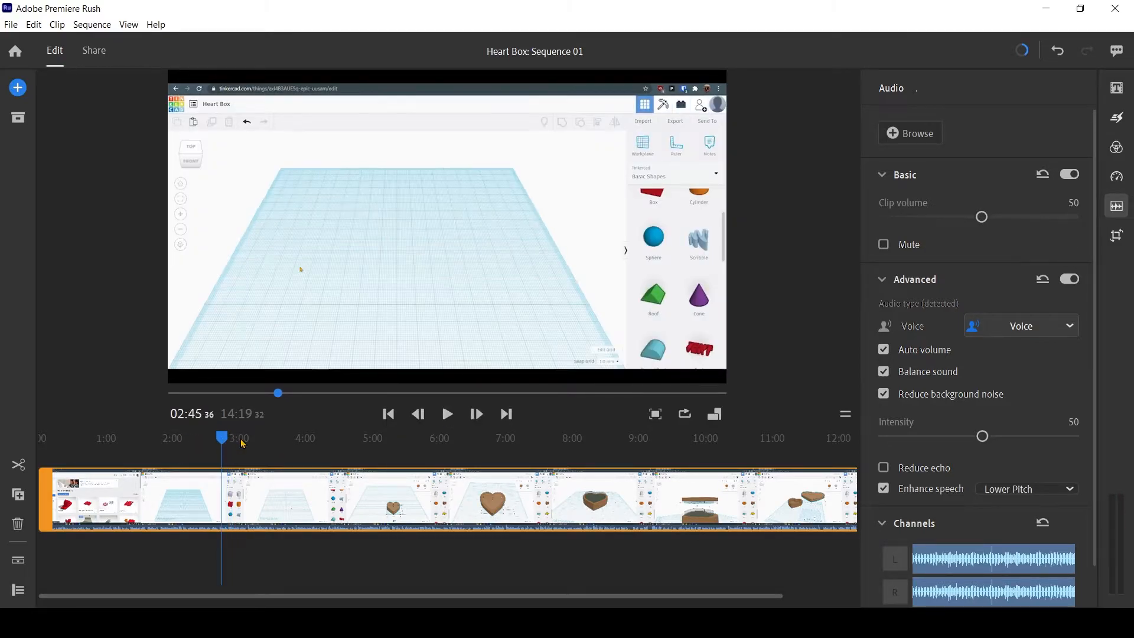
pyautogui.press('space')
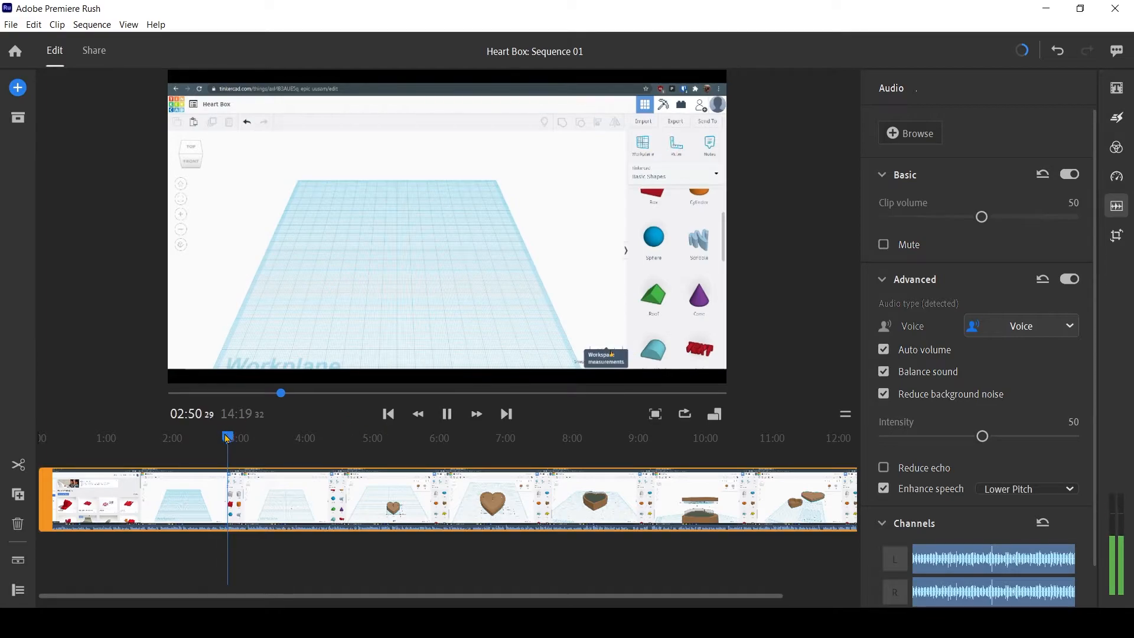
# Step: Play the clip from about 3:10 and set the background noise reduction intensity to 39
pyautogui.click(249, 438)
pyautogui.click(447, 414)
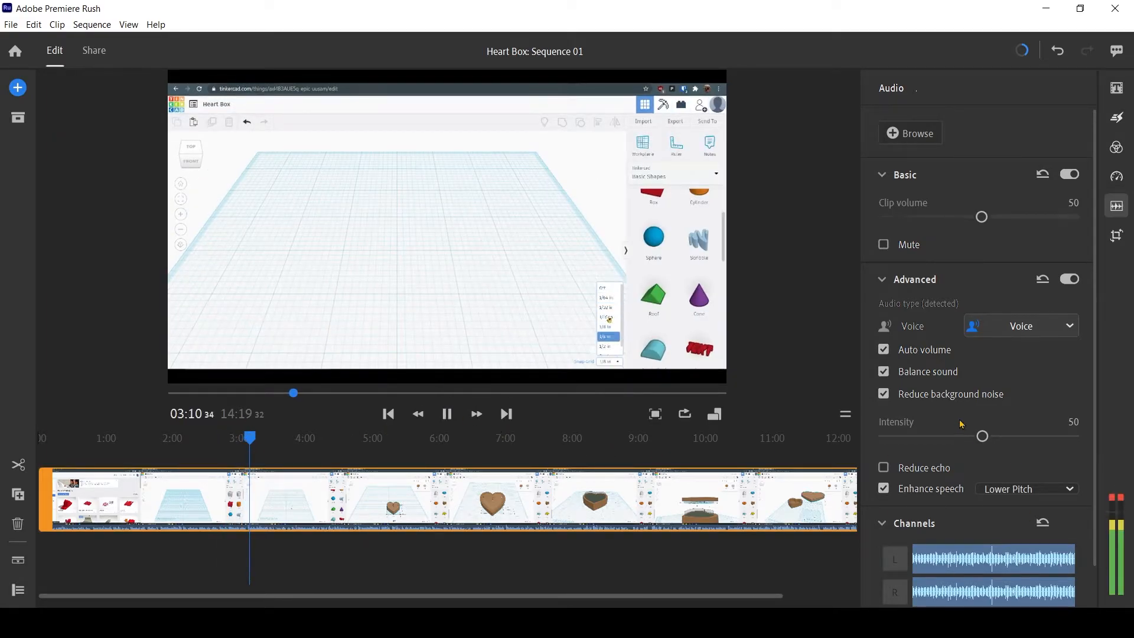
pyautogui.moveTo(983, 436); pyautogui.dragTo(961, 436)
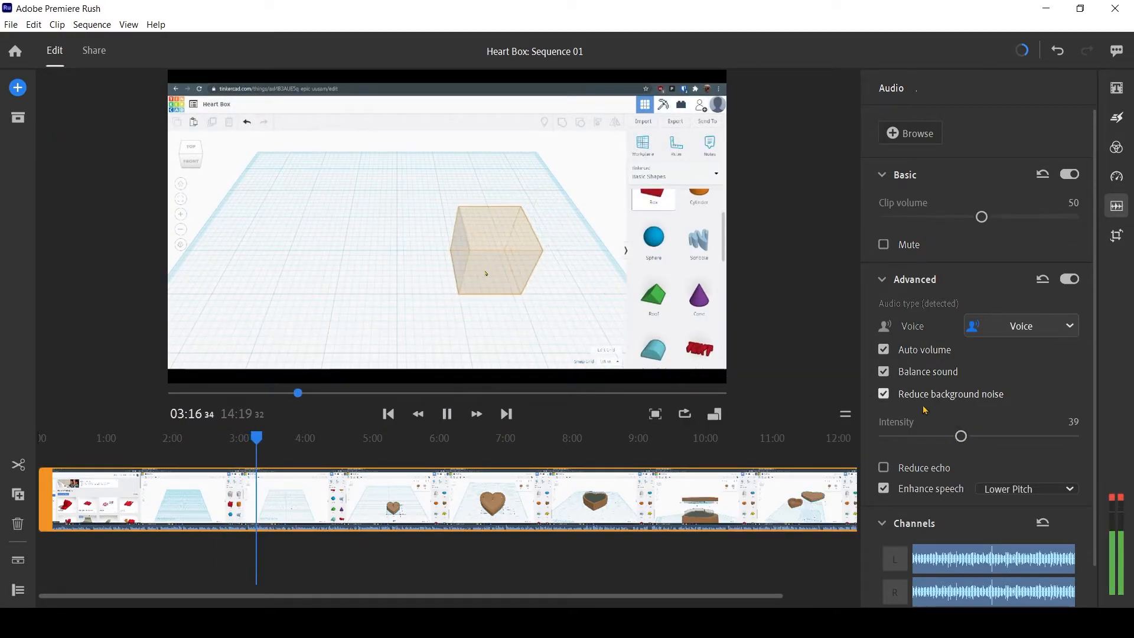
# Step: Listen to the clip's audio from about 9:59 in the later part of the timeline
pyautogui.click(280, 440)
pyautogui.moveTo(283, 444); pyautogui.dragTo(704, 451)
pyautogui.moveTo(722, 597); pyautogui.dragTo(775, 596)
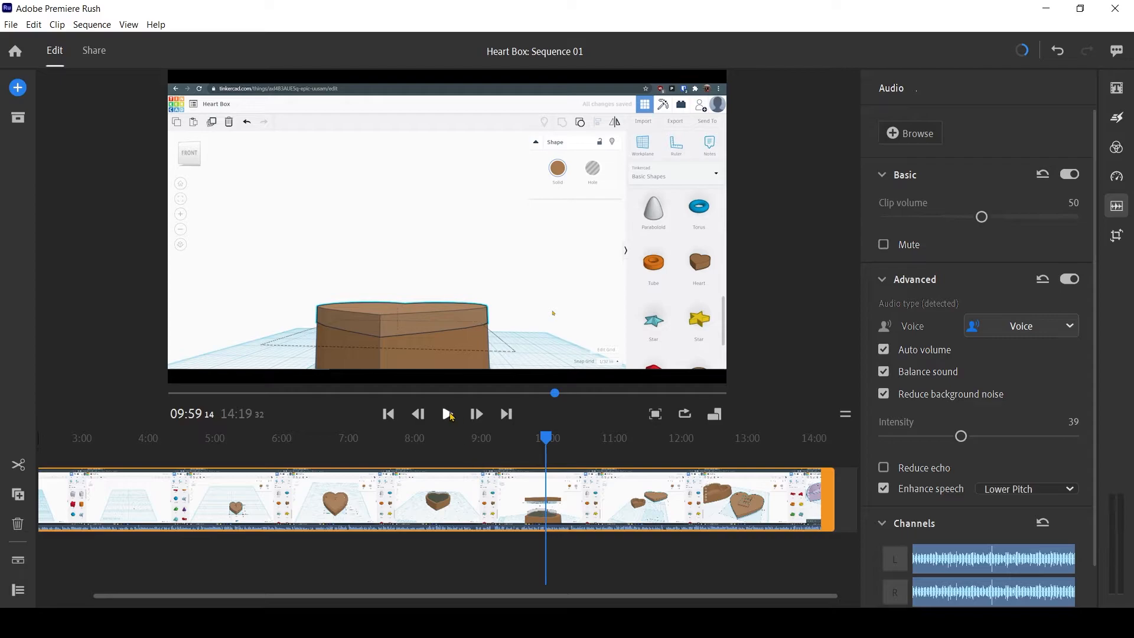
pyautogui.click(447, 414)
pyautogui.hscroll(-2, 411, 507)
pyautogui.hscroll(4, 412, 506)
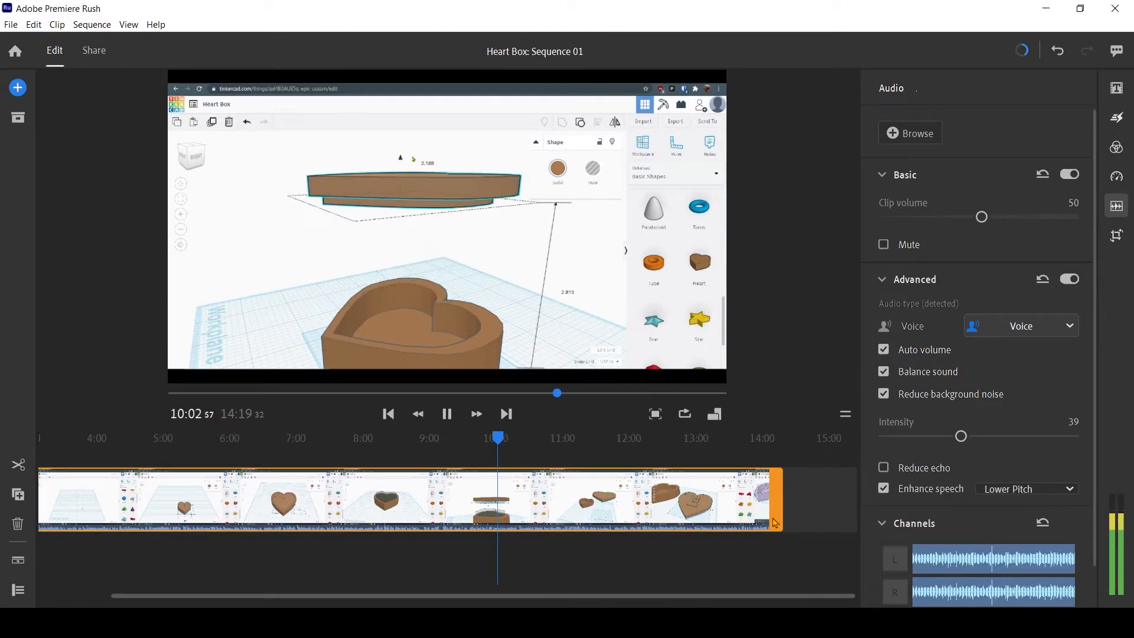
# Step: Place the playhead at about 10:18 and enlarge the timeline around it
pyautogui.moveTo(501, 444); pyautogui.dragTo(515, 476)
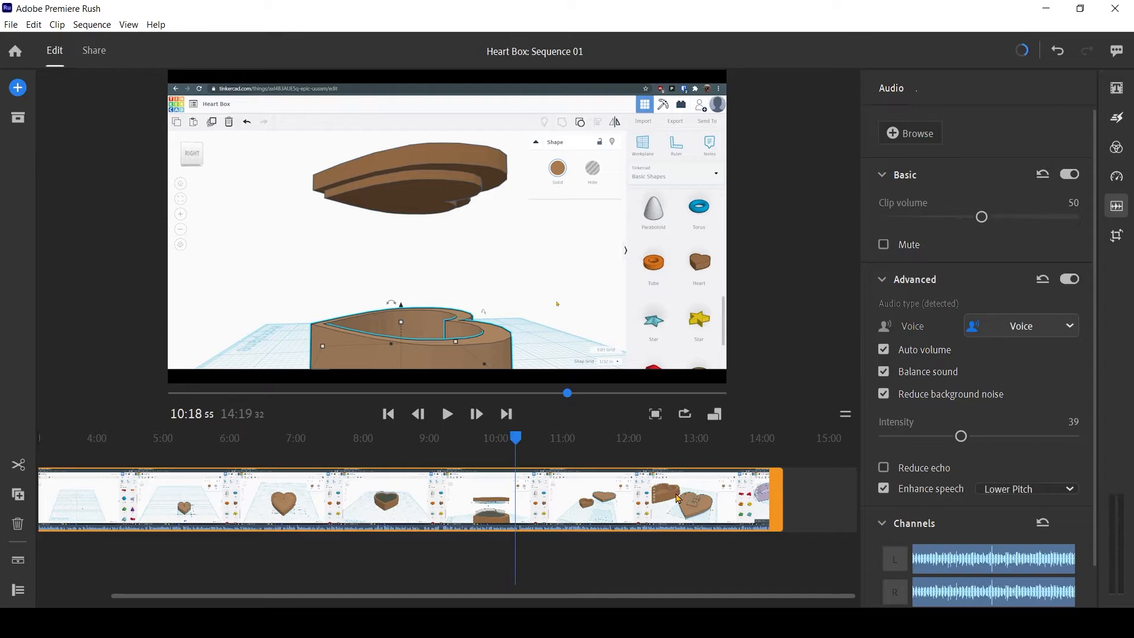
pyautogui.hscroll(-5, 678, 498)
pyautogui.hscroll(-4, 682, 517)
pyautogui.hscroll(7, 708, 523)
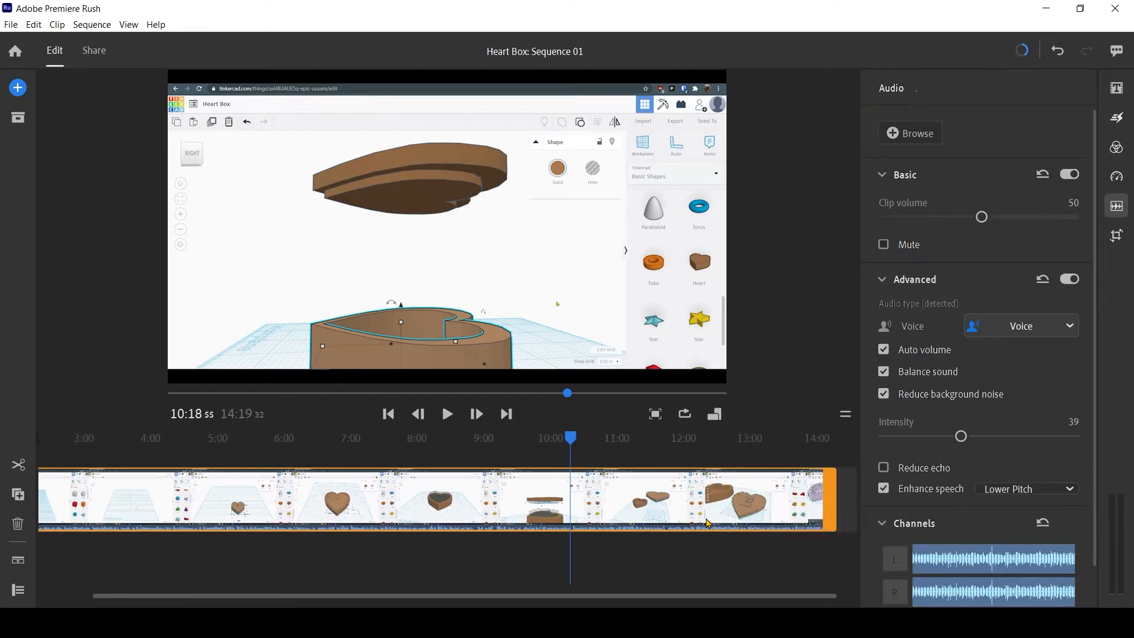
pyautogui.scroll(3, 709, 528)
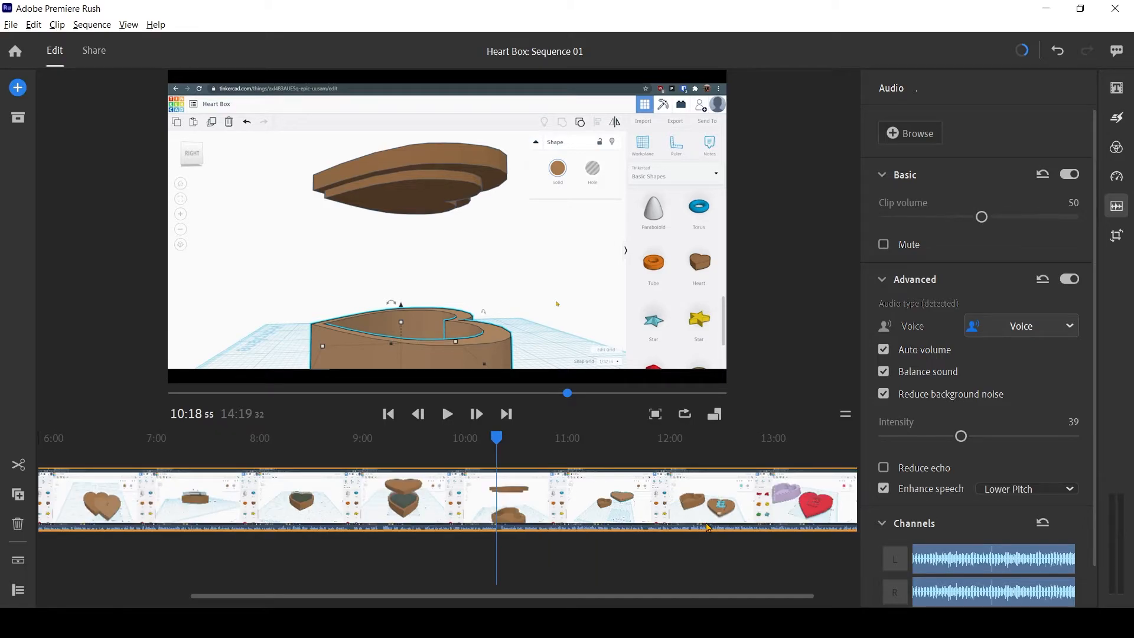
# Step: Play the clip from about 10:56 to check the audio in the later part of the recording
pyautogui.scroll(3, 708, 528)
pyautogui.scroll(2, 595, 512)
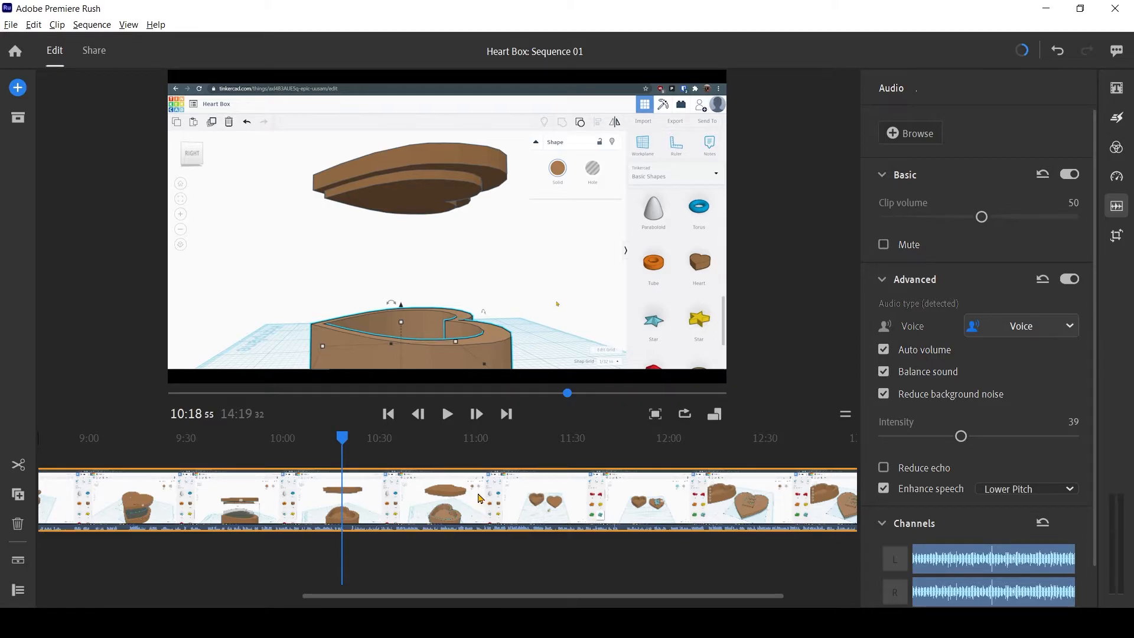
pyautogui.keyDown('alt'); pyautogui.scroll(1, 480, 498); pyautogui.keyUp('alt')
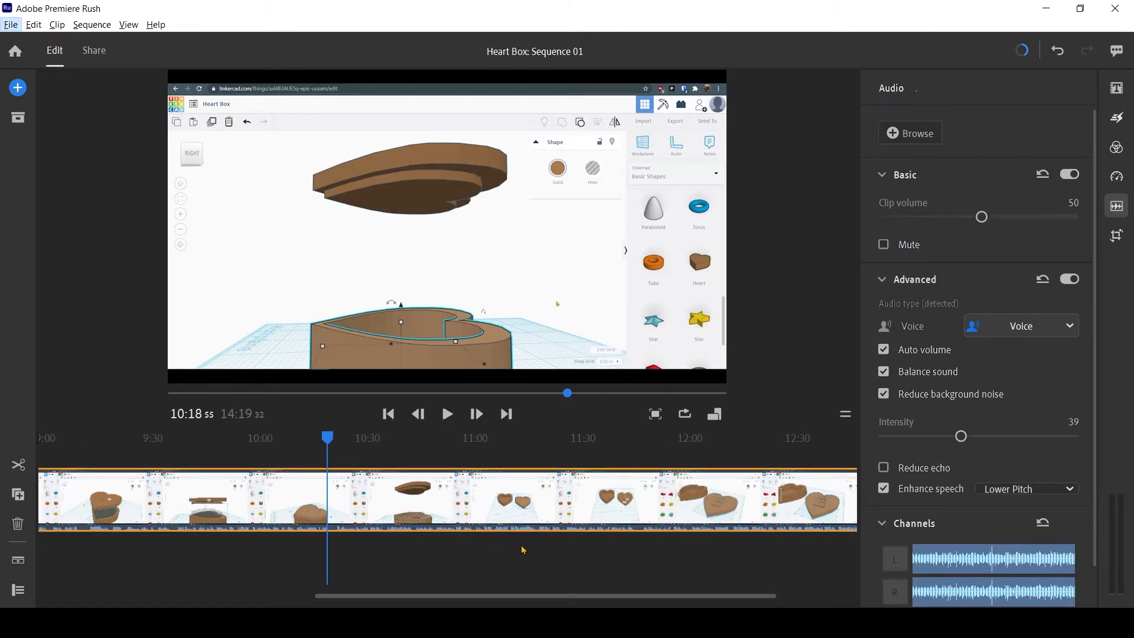
pyautogui.moveTo(325, 439); pyautogui.dragTo(648, 440)
pyautogui.moveTo(674, 492); pyautogui.dragTo(463, 561)
pyautogui.click(448, 414)
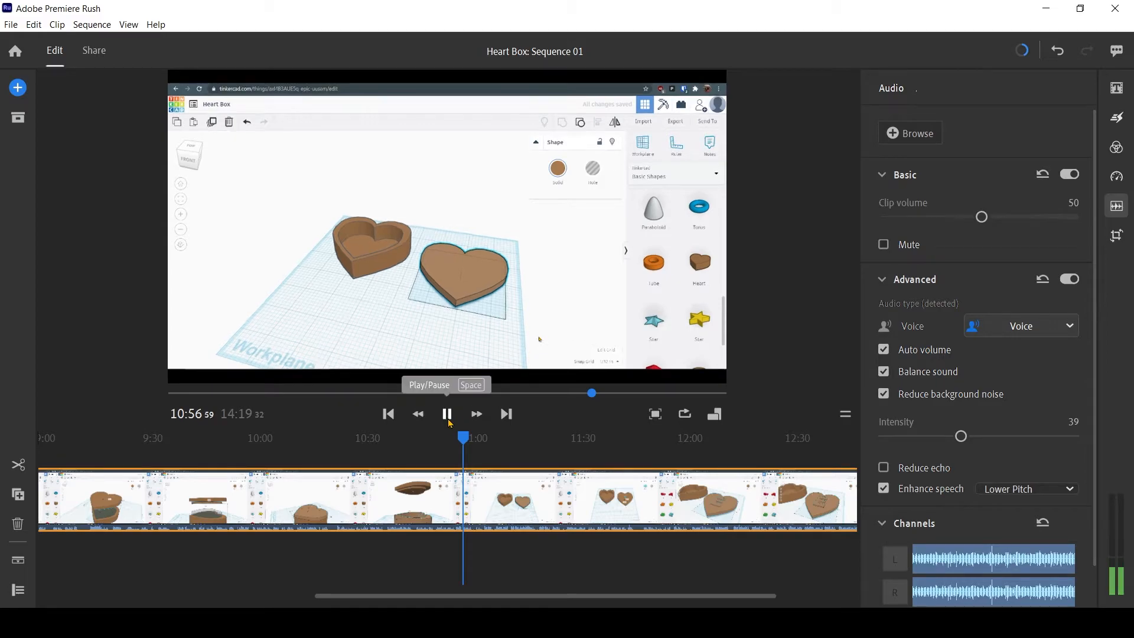
# Step: Scrub through the clip past 12:24 and play it from about 12:53
pyautogui.moveTo(477, 447); pyautogui.dragTo(346, 525)
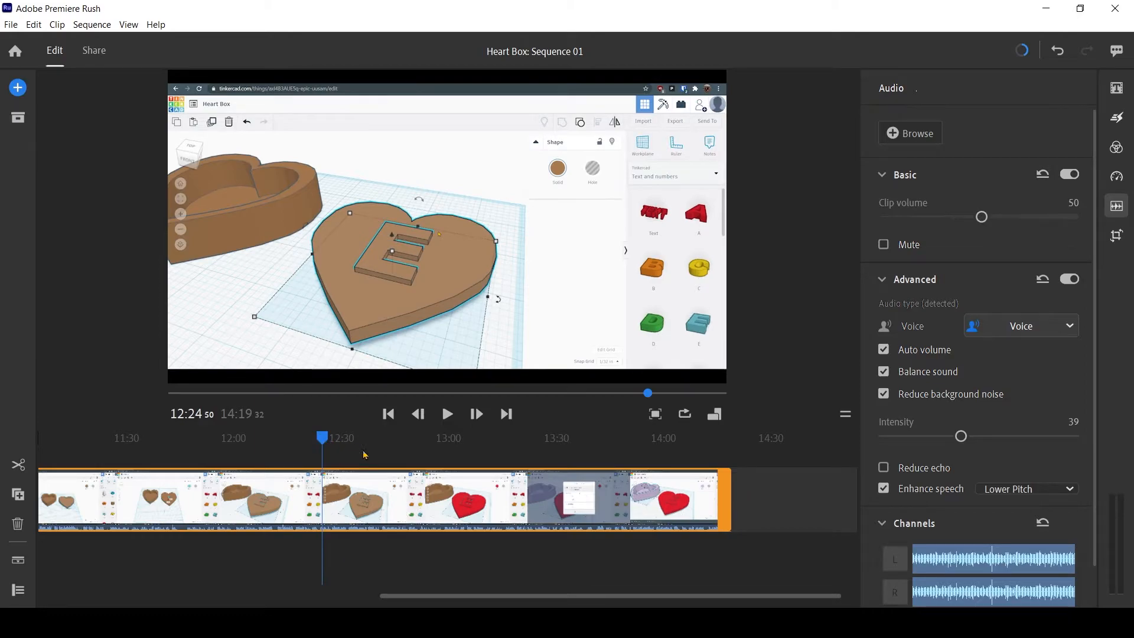
pyautogui.click(423, 509)
pyautogui.click(446, 414)
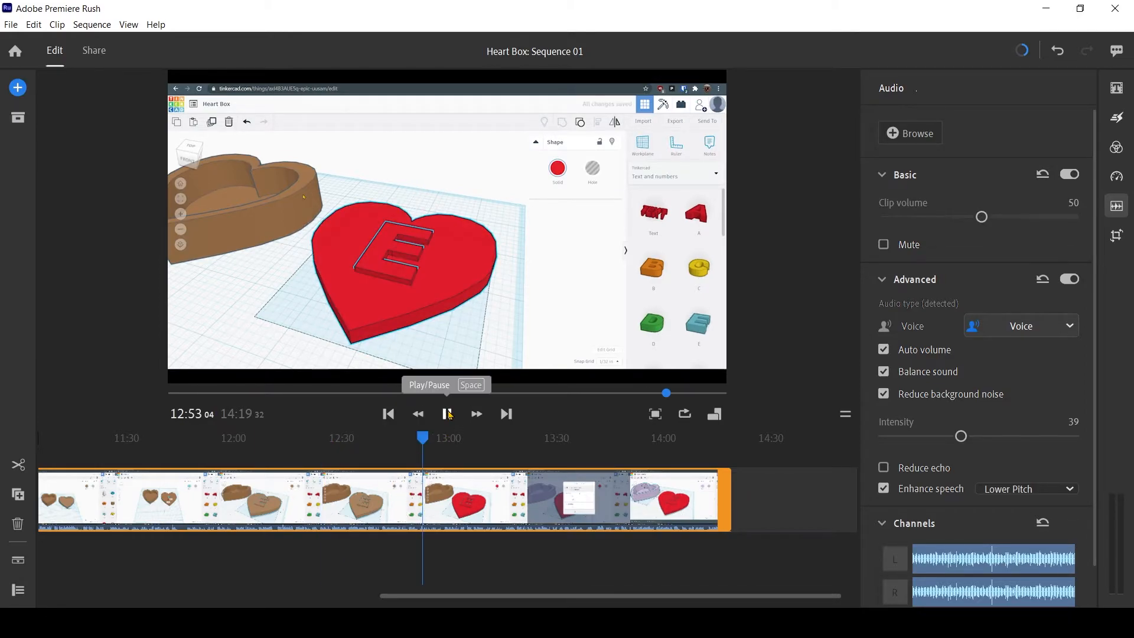
# Step: Scrub back to about 5:13 and play the clip up to the desktop overview at about 5:16
pyautogui.click(440, 443)
pyautogui.moveTo(440, 443); pyautogui.dragTo(60, 445)
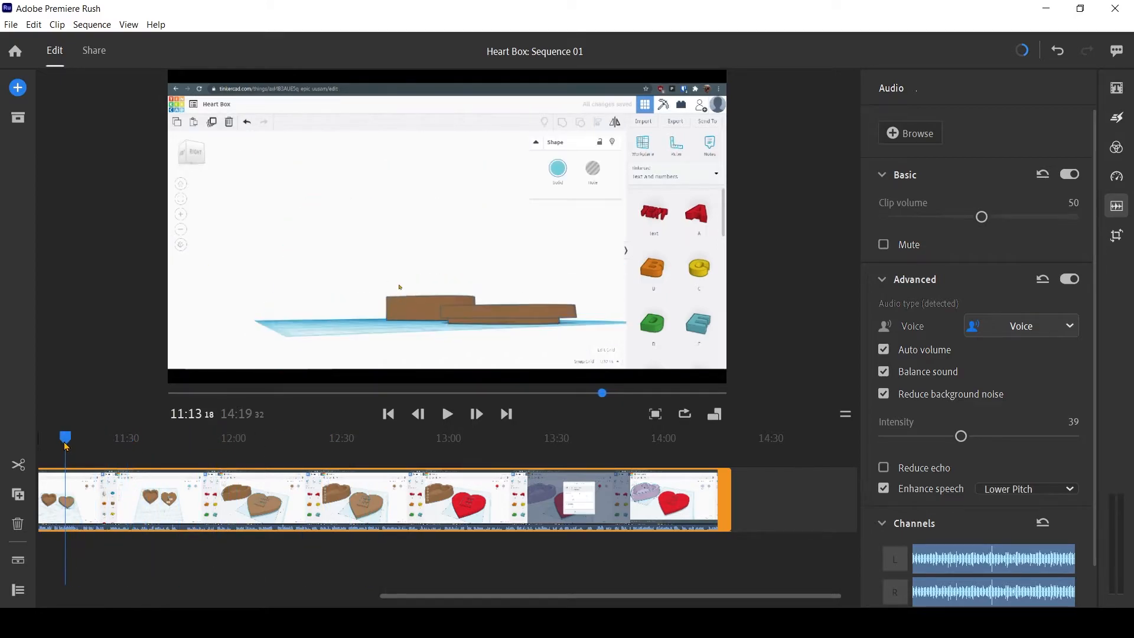
pyautogui.moveTo(388, 594); pyautogui.dragTo(228, 595)
pyautogui.moveTo(529, 439); pyautogui.dragTo(65, 450)
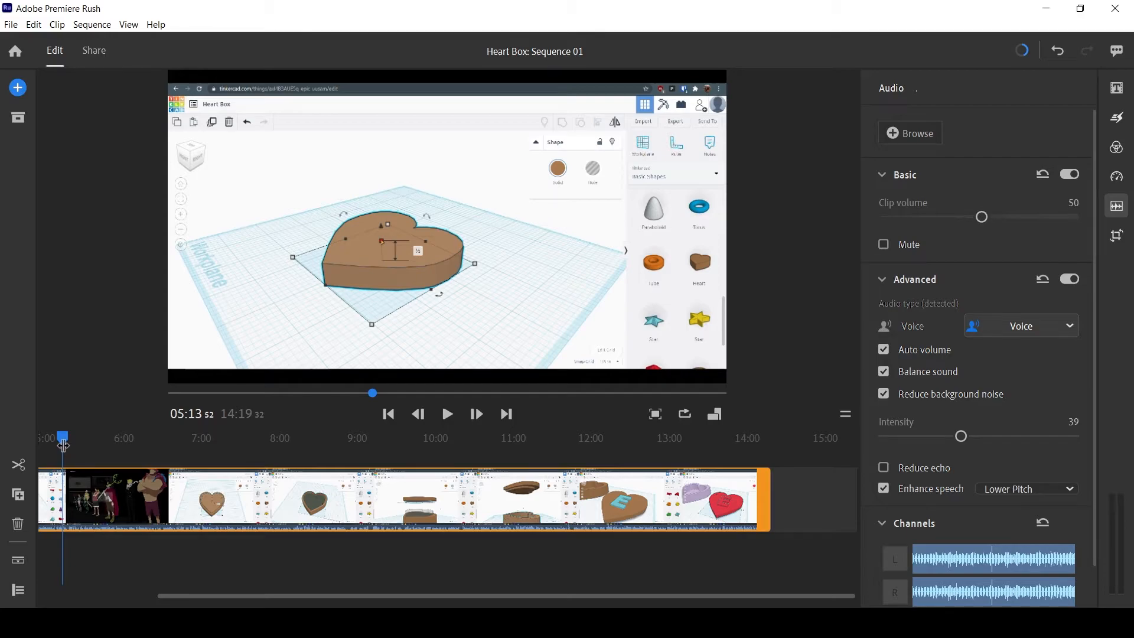
pyautogui.click(448, 414)
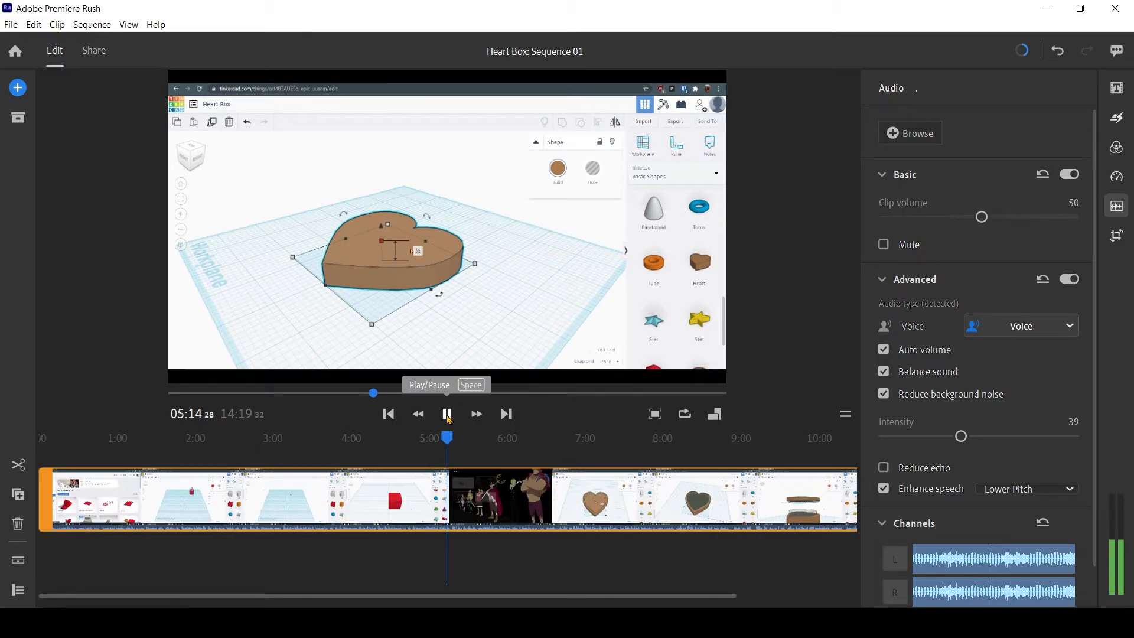
pyautogui.click(448, 415)
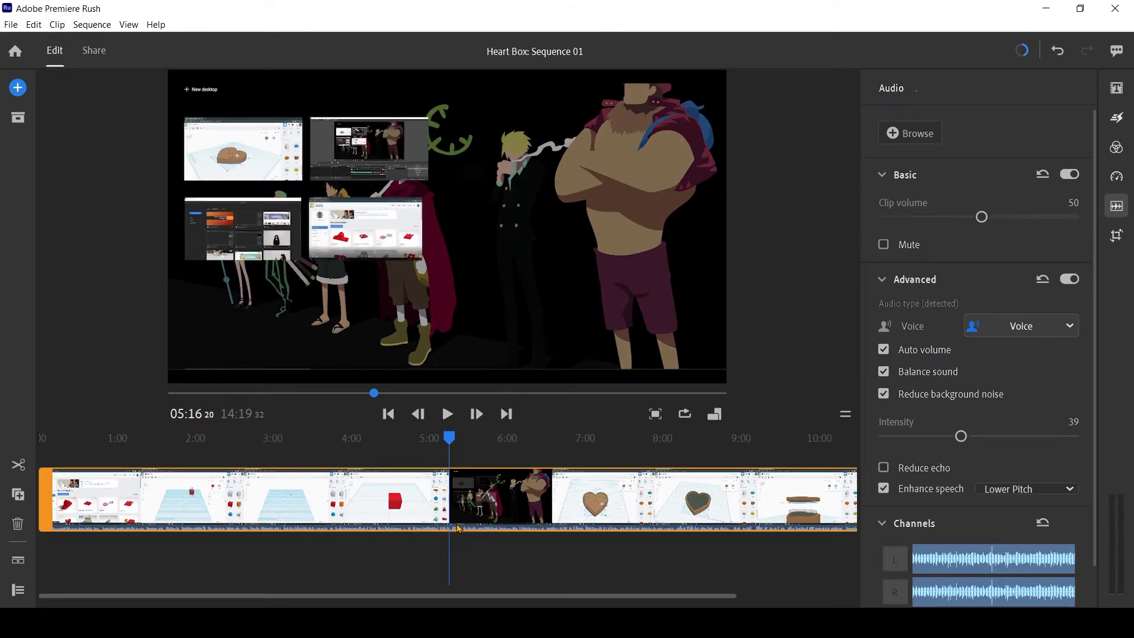
# Step: Play the clip from about 5:15 and place the playhead at about 5:18, after the desktop overview
pyautogui.scroll(3, 457, 525)
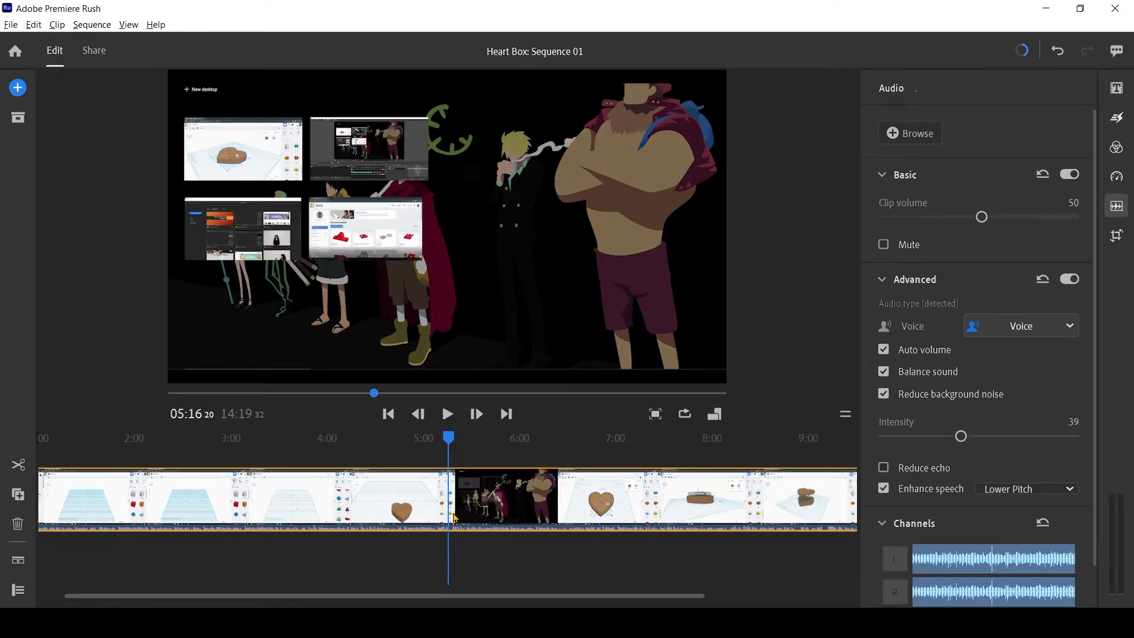
pyautogui.scroll(3, 455, 519)
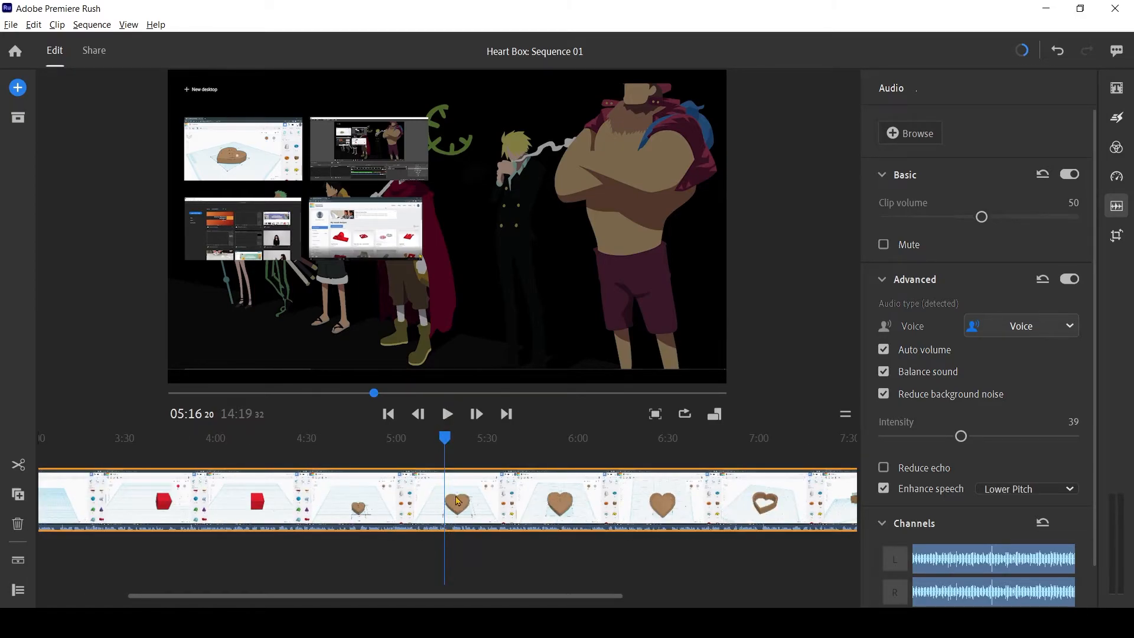
pyautogui.scroll(2, 454, 535)
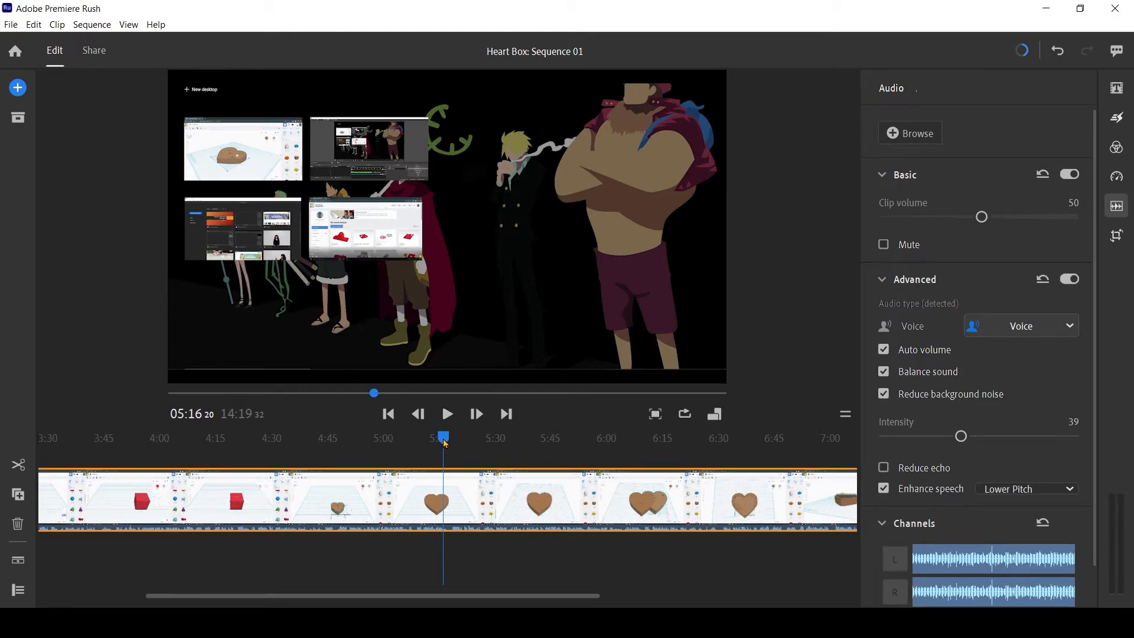
pyautogui.moveTo(445, 443); pyautogui.dragTo(440, 445)
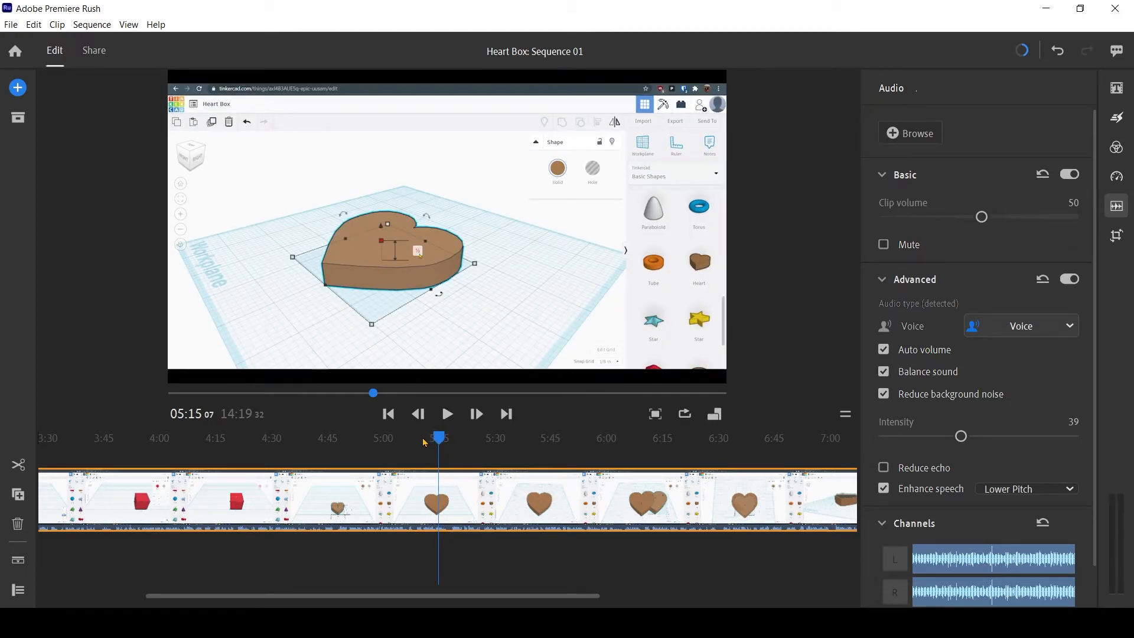
pyautogui.click(449, 414)
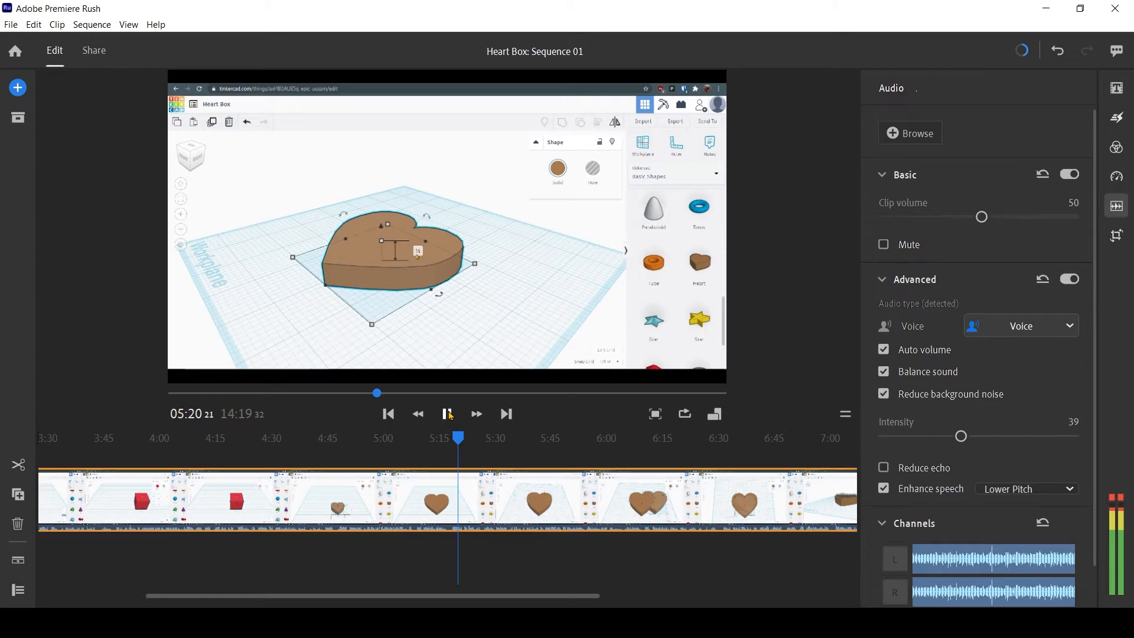
pyautogui.click(461, 439)
pyautogui.moveTo(462, 439); pyautogui.dragTo(456, 466)
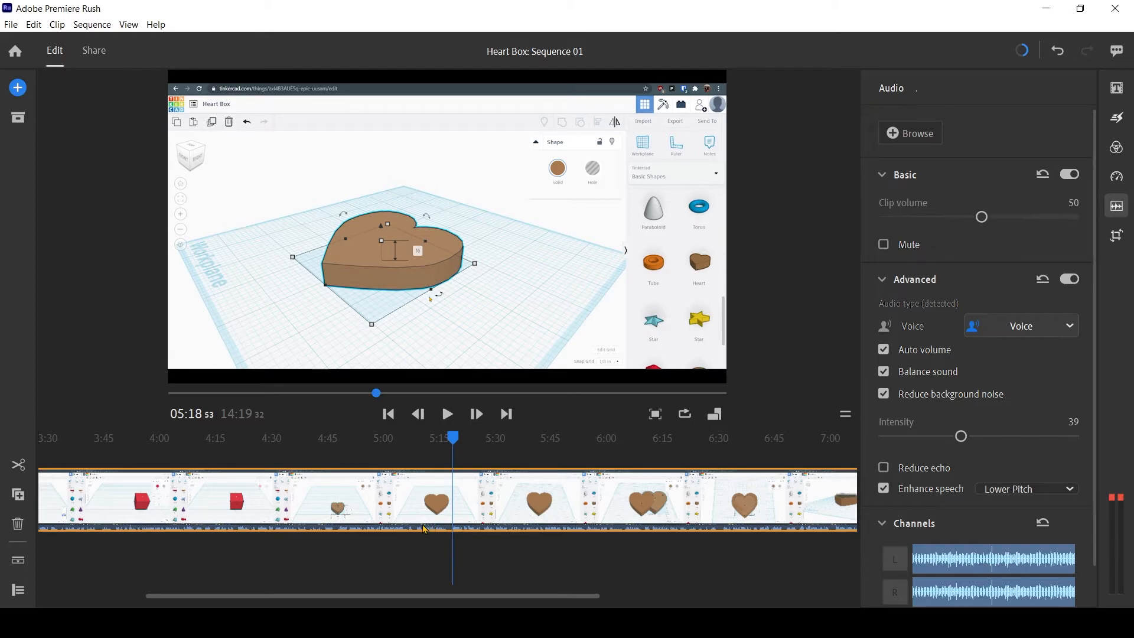
# Step: Replay the passage before the desktop overview from two earlier points and pause at about 5:13
pyautogui.click(435, 527)
pyautogui.click(447, 415)
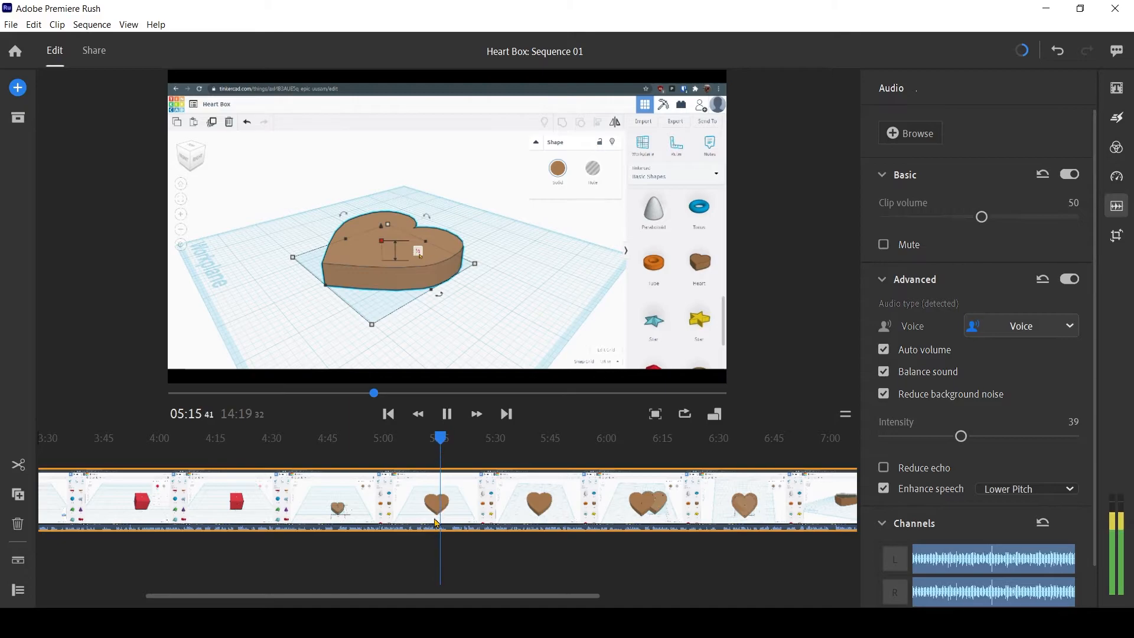
pyautogui.click(416, 520)
pyautogui.click(445, 415)
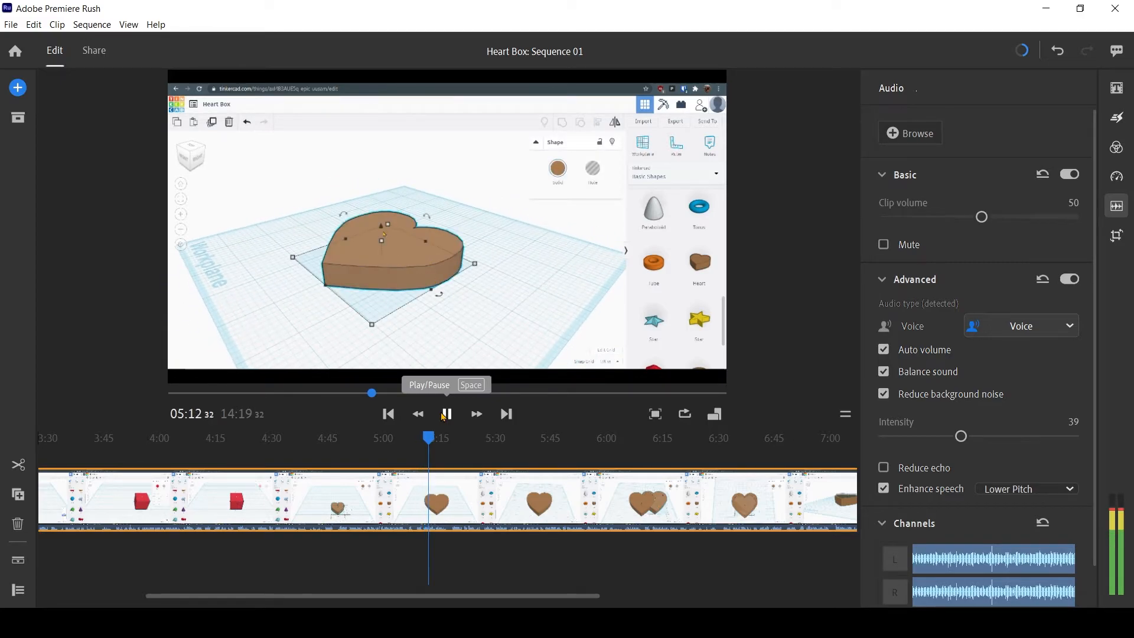
pyautogui.click(446, 415)
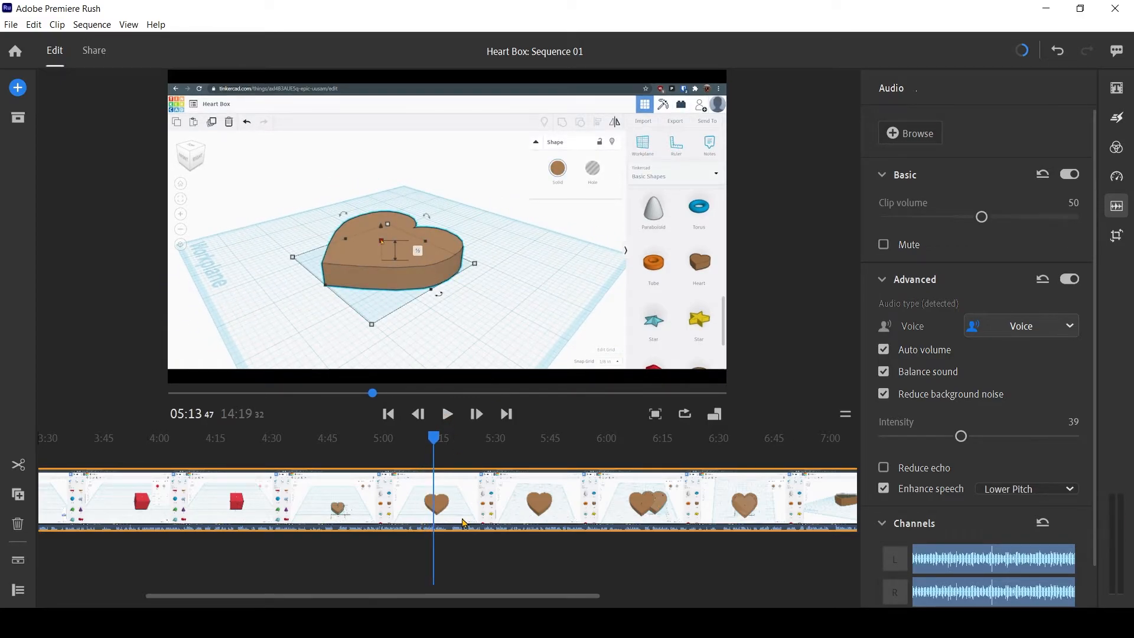
# Step: Split the clip at about 5:13, just before the desktop overview appears
pyautogui.scroll(2, 439, 537)
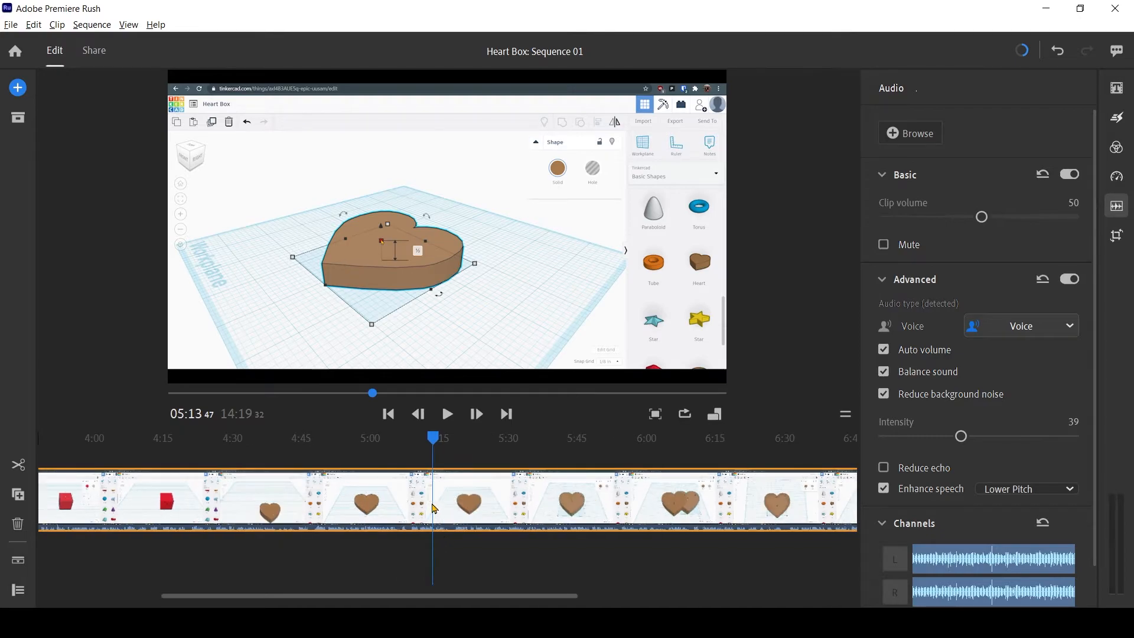
pyautogui.moveTo(436, 440); pyautogui.dragTo(410, 440)
pyautogui.click(447, 416)
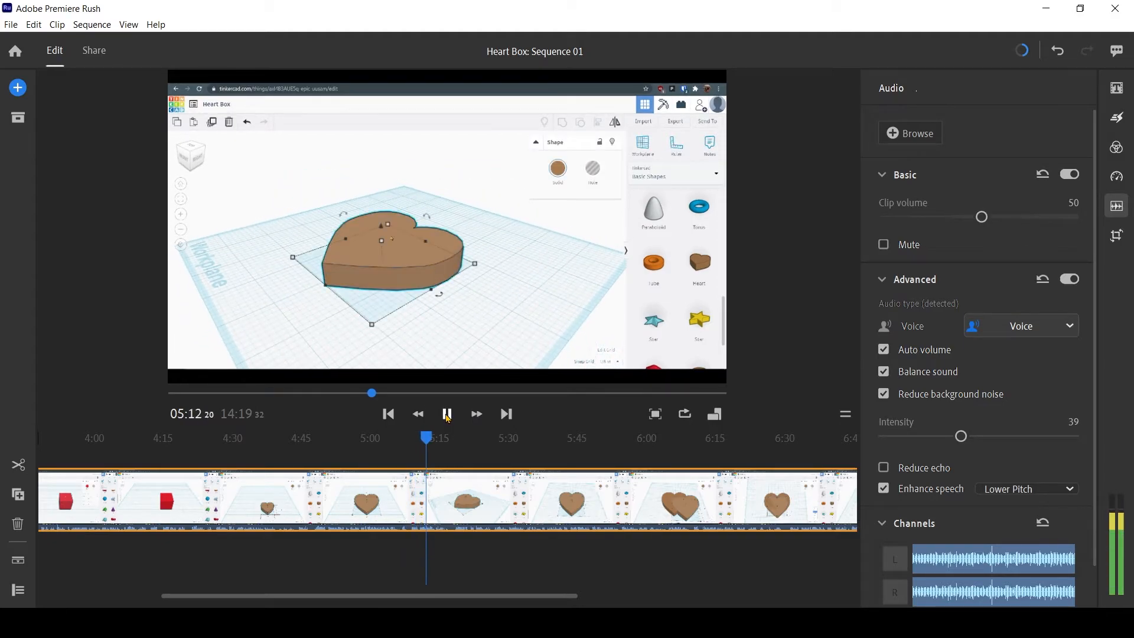
pyautogui.click(447, 416)
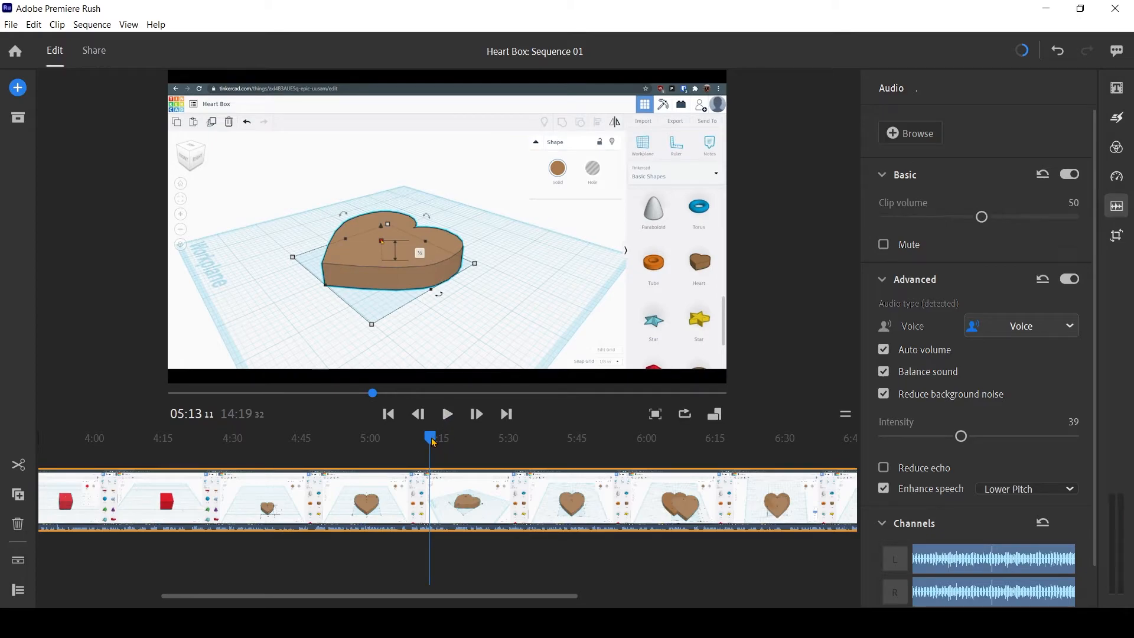
pyautogui.moveTo(432, 439); pyautogui.dragTo(434, 442)
pyautogui.click(22, 471)
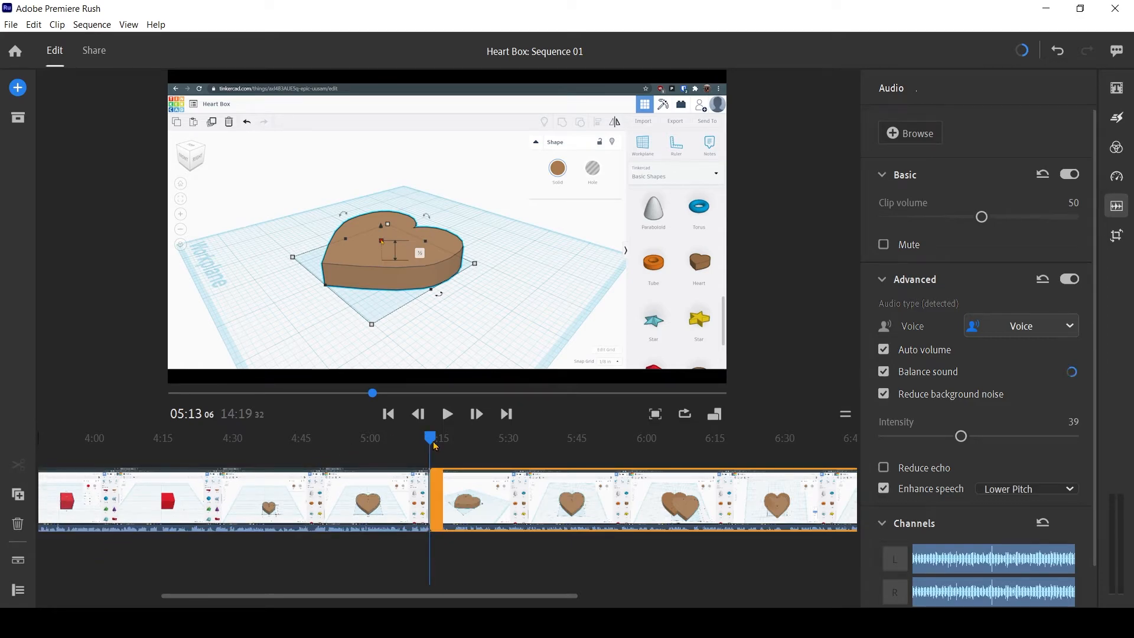
# Step: Check the passage after the first cut and split the clip again at about 5:18, after the desktop overview
pyautogui.moveTo(433, 442); pyautogui.dragTo(457, 446)
pyautogui.click(450, 419)
pyautogui.click(451, 418)
pyautogui.moveTo(463, 443); pyautogui.dragTo(461, 443)
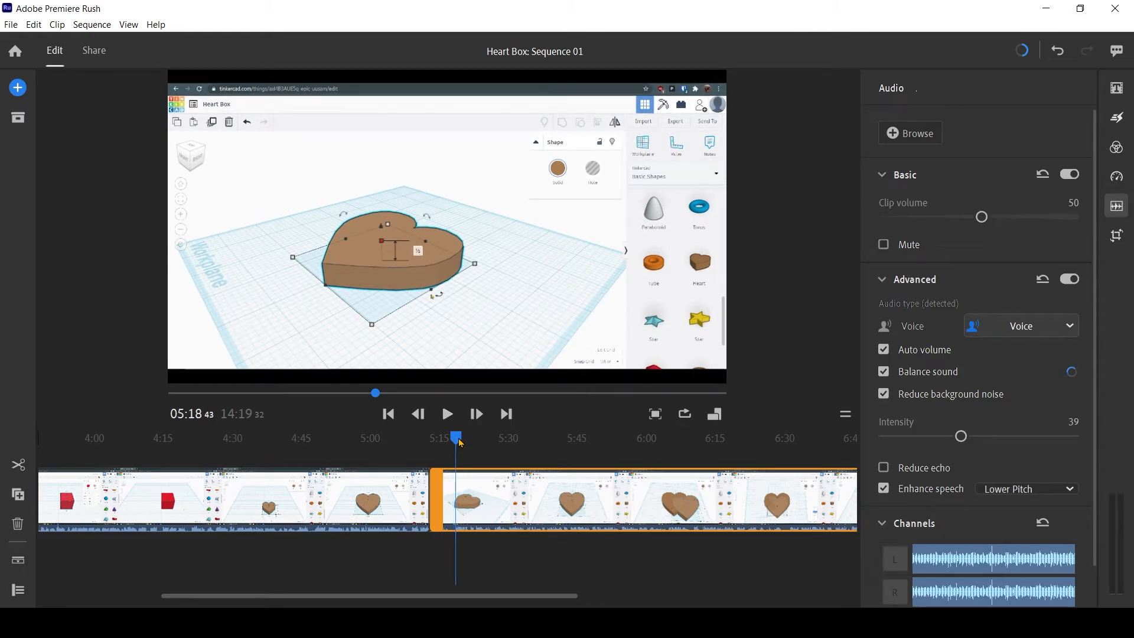
pyautogui.click(17, 465)
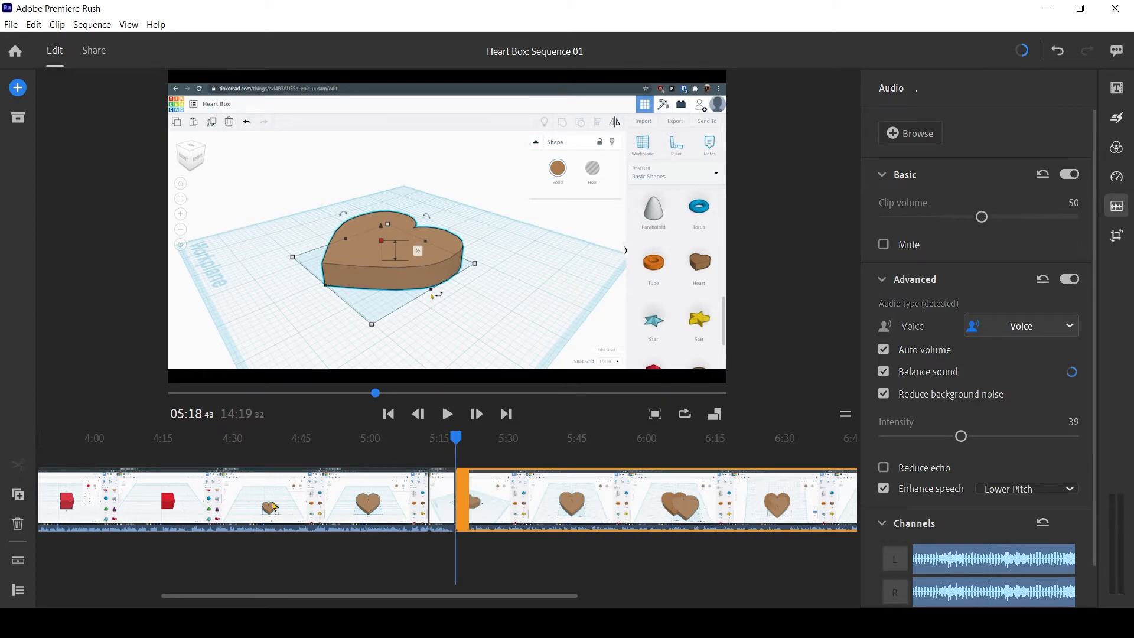
# Step: Delete the desktop overview segment between the two cuts and play across the join from about 5:10
pyautogui.click(445, 522)
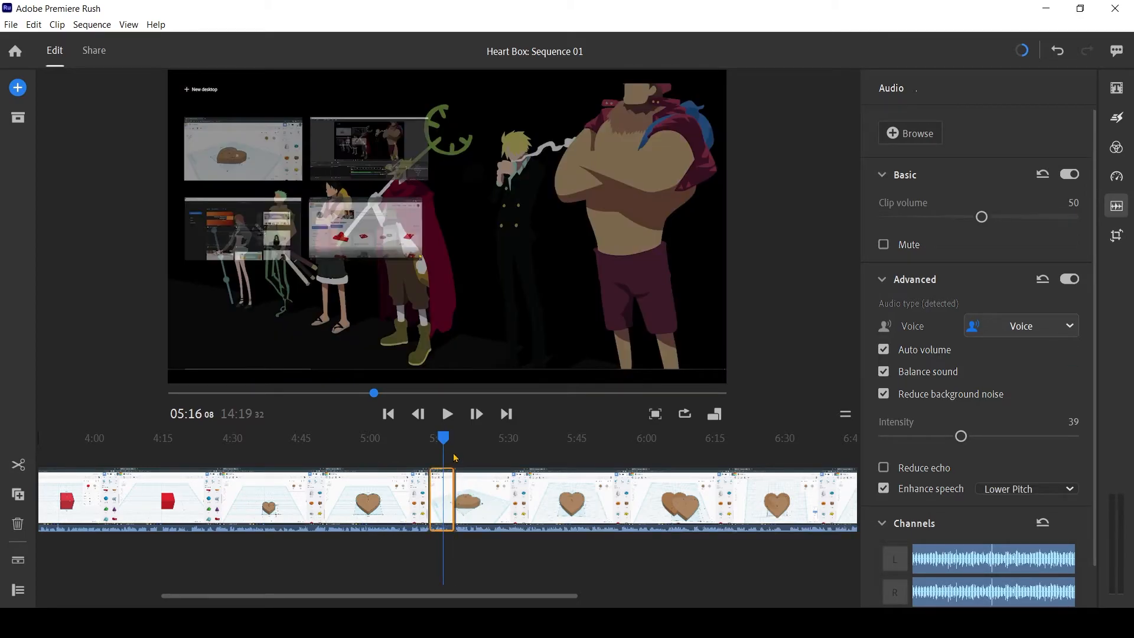
pyautogui.press('Delete')
pyautogui.click(417, 493)
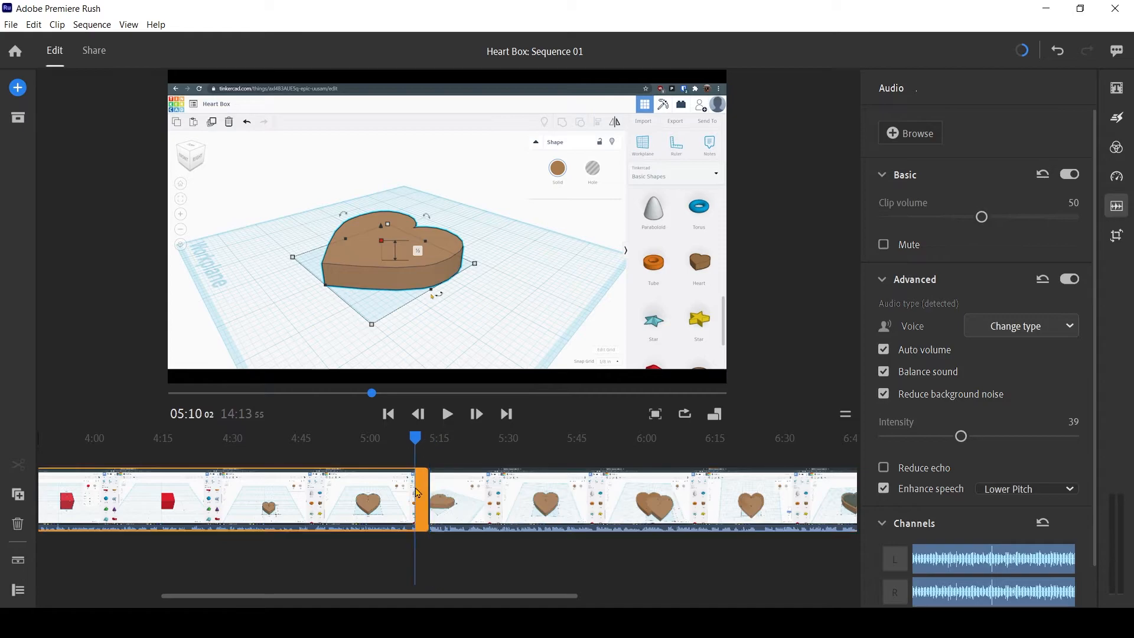
pyautogui.click(447, 417)
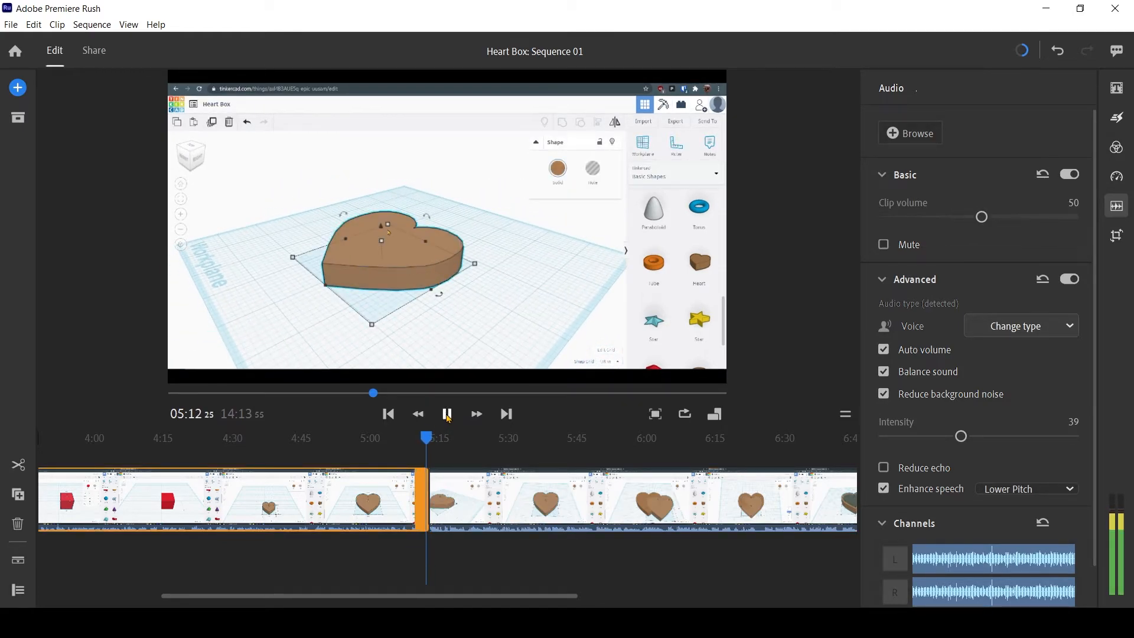
pyautogui.click(447, 415)
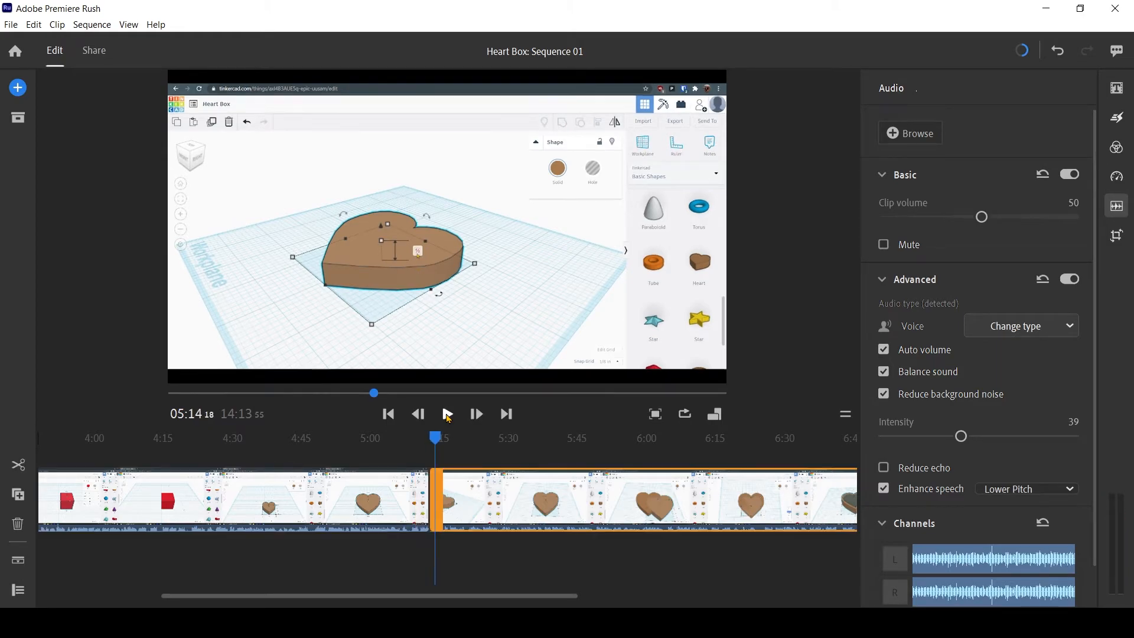
# Step: Inspect the join at about 5:13 closely and play across it again from slightly earlier
pyautogui.moveTo(438, 444); pyautogui.dragTo(432, 449)
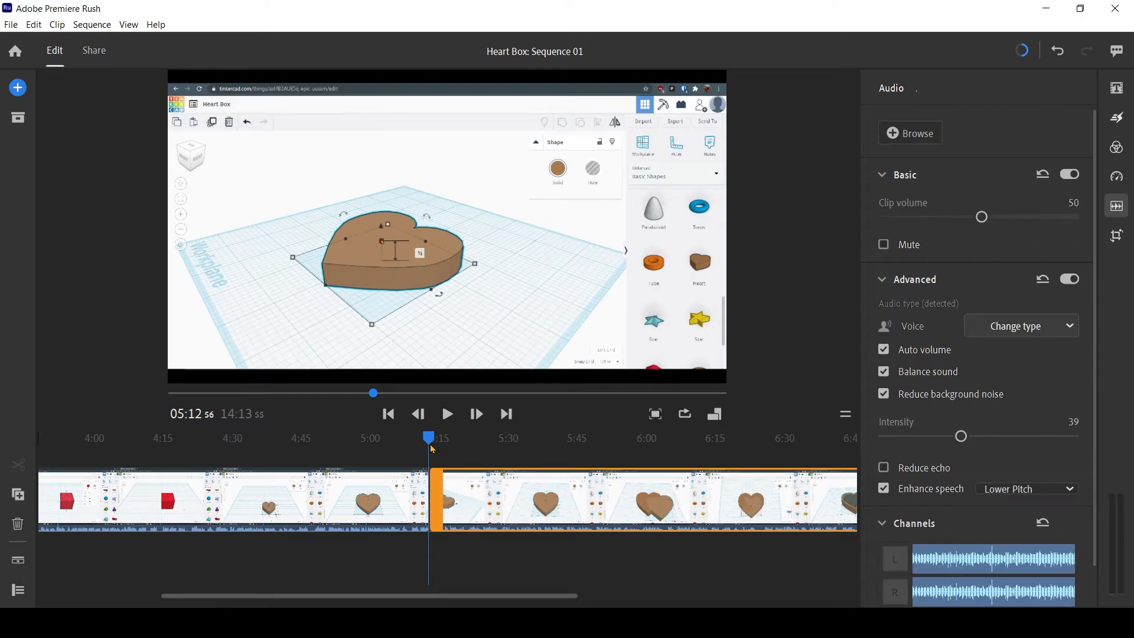
pyautogui.click(426, 494)
pyautogui.scroll(2, 422, 528)
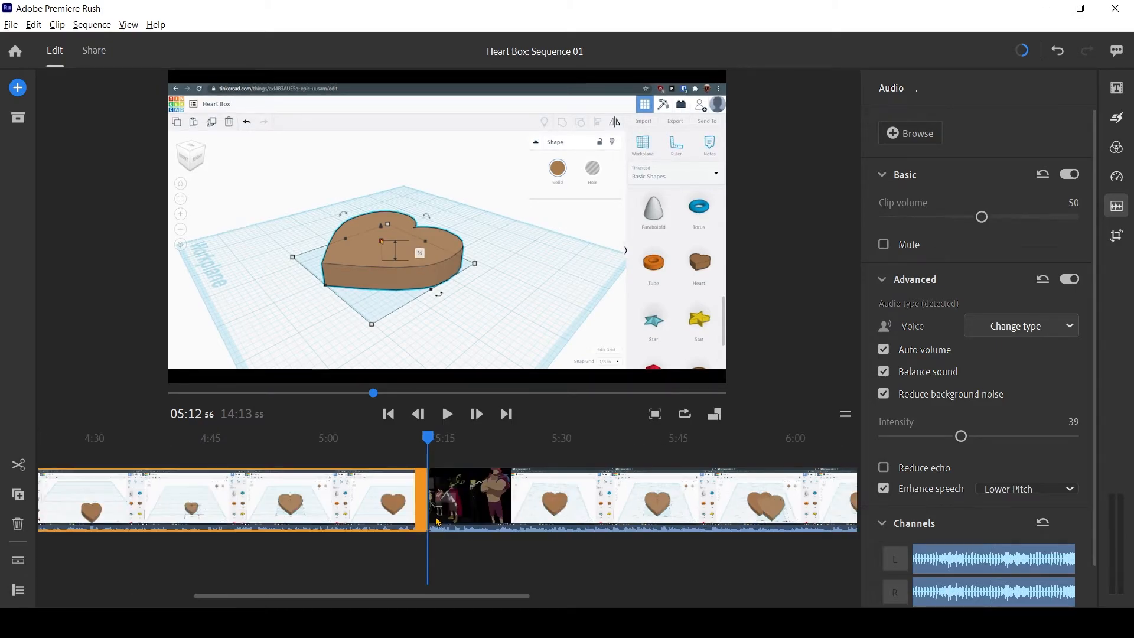
pyautogui.click(427, 434)
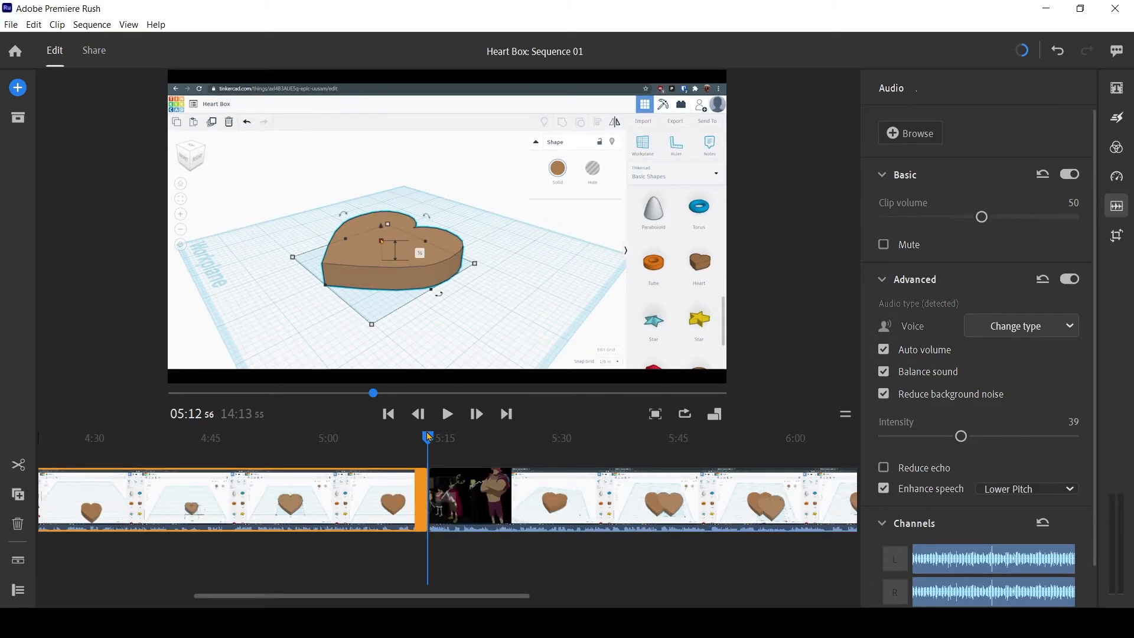
pyautogui.moveTo(431, 440); pyautogui.dragTo(415, 443)
pyautogui.click(447, 414)
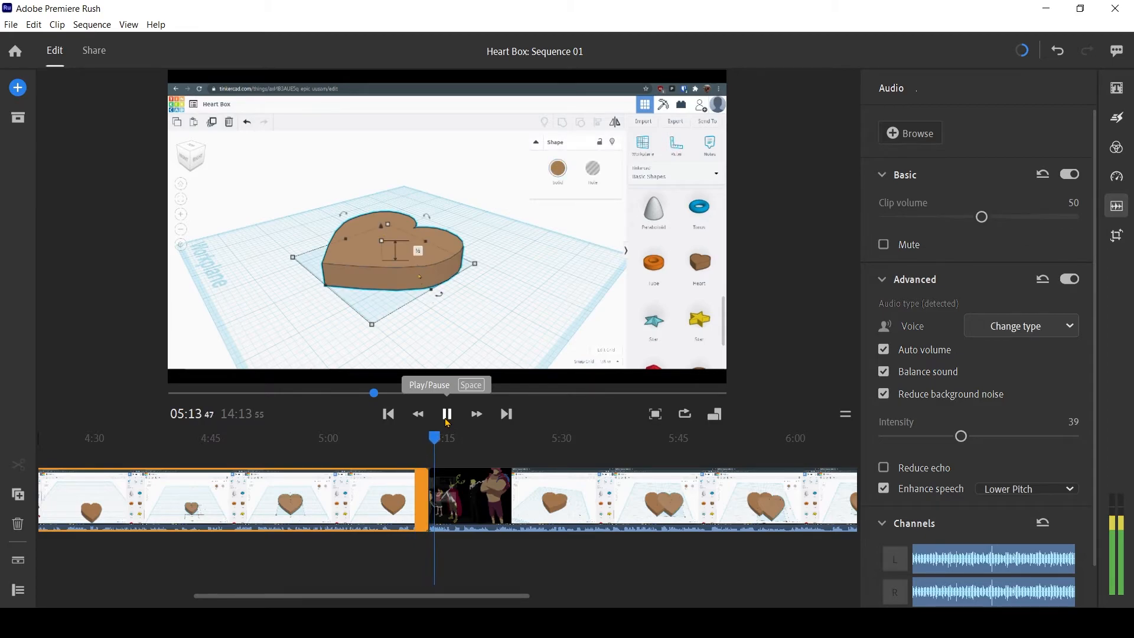
pyautogui.click(447, 421)
# Step: Split off and delete the short remnant after about 5:12 at the end of the first segment, then play across the join
pyautogui.moveTo(442, 438); pyautogui.dragTo(431, 439)
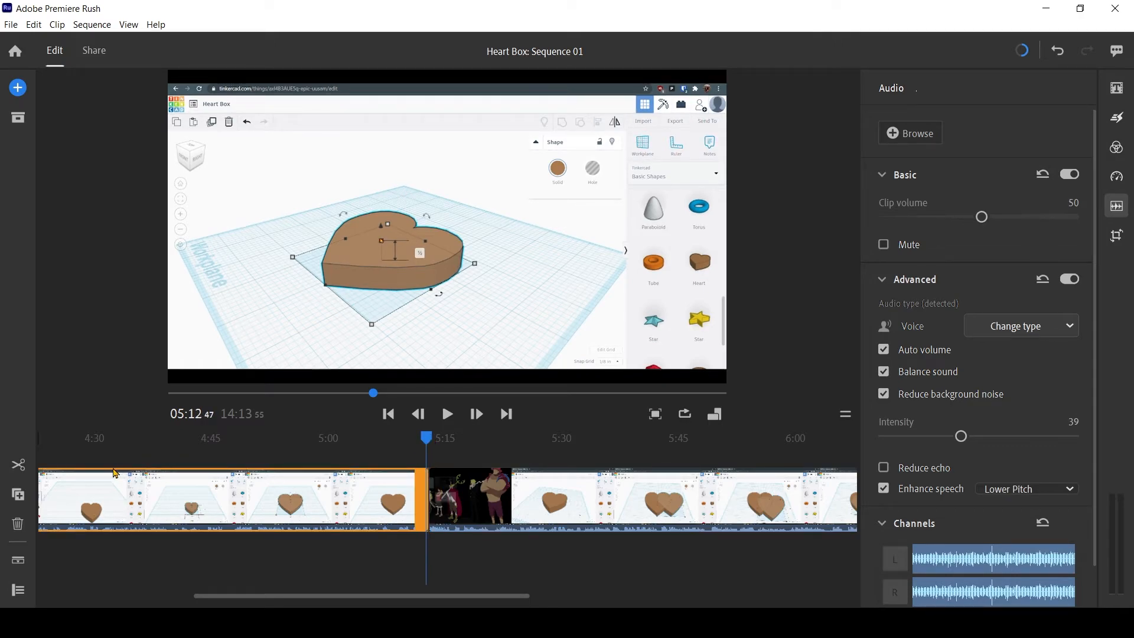
pyautogui.click(26, 470)
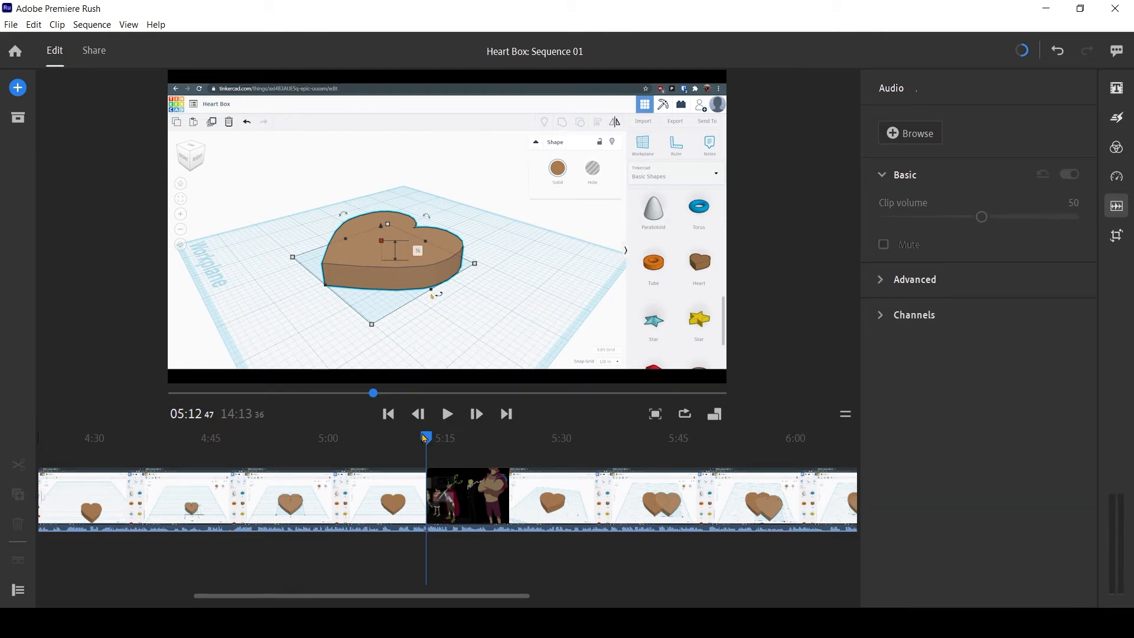
pyautogui.moveTo(426, 438); pyautogui.dragTo(420, 437)
pyautogui.click(449, 416)
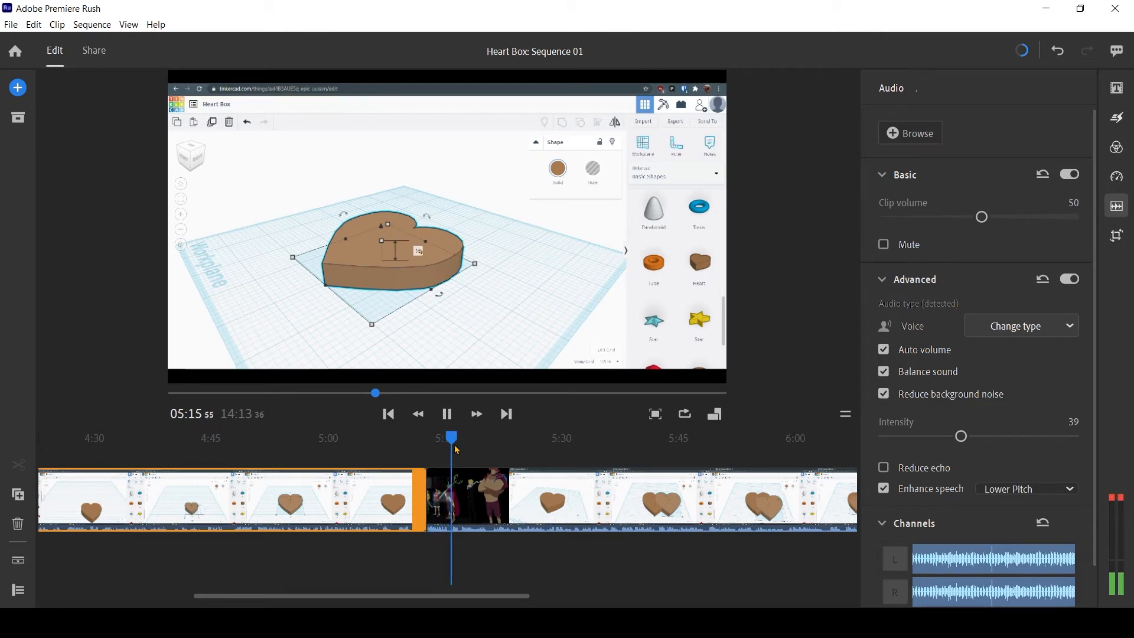
# Step: Scrub from just after the join at about 5:23 to near the end of the sequence at about 14:11
pyautogui.moveTo(459, 442); pyautogui.dragTo(511, 448)
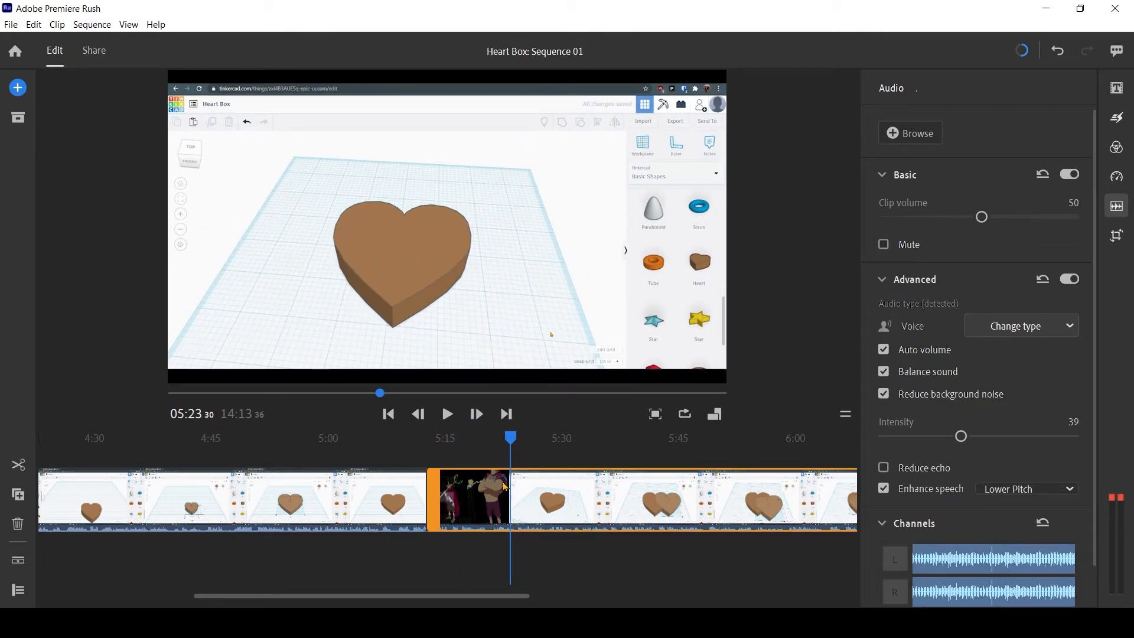
pyautogui.scroll(-5, 504, 491)
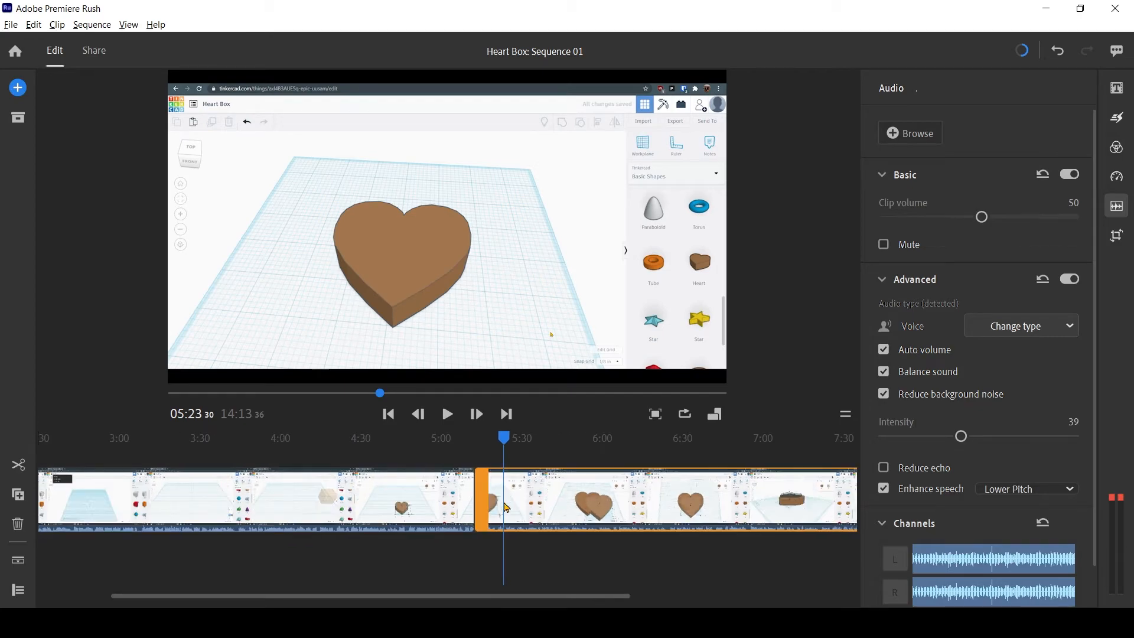
pyautogui.scroll(-4, 507, 510)
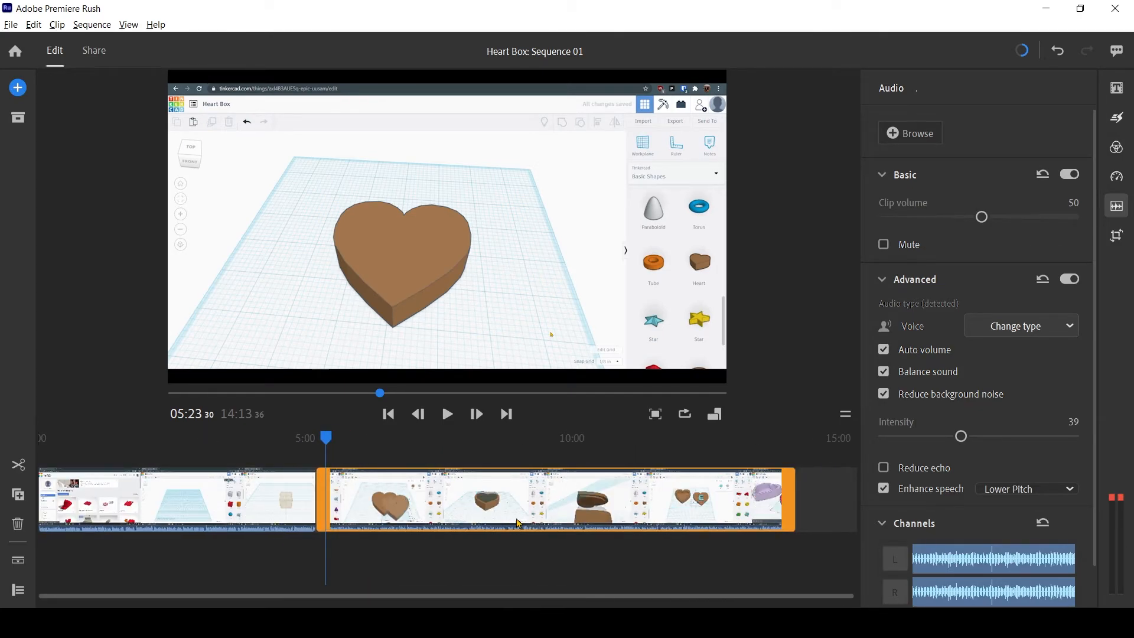
pyautogui.moveTo(332, 442); pyautogui.dragTo(796, 526)
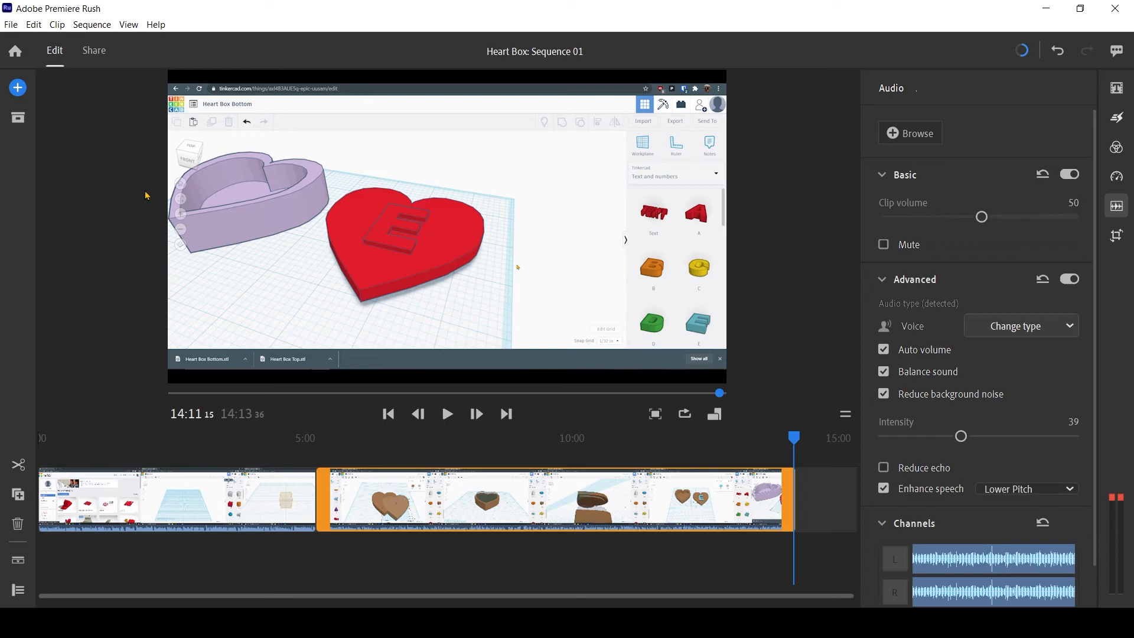
# Step: Open the sharing settings for a local export, expand the advanced settings and set the save location to the Videos folder
pyautogui.click(95, 52)
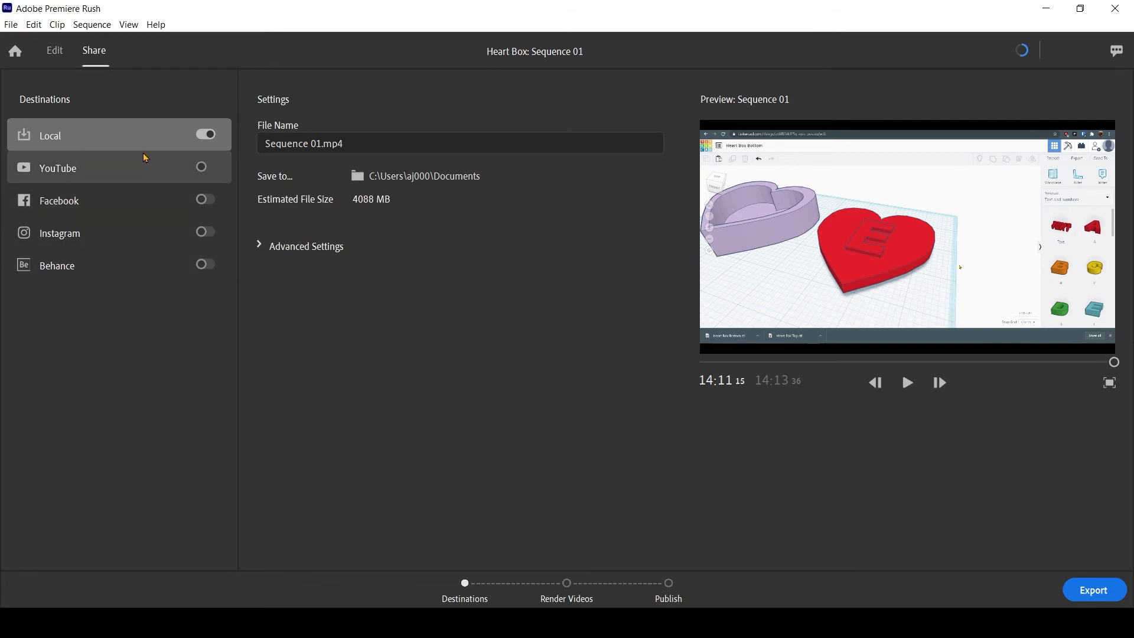
pyautogui.click(265, 248)
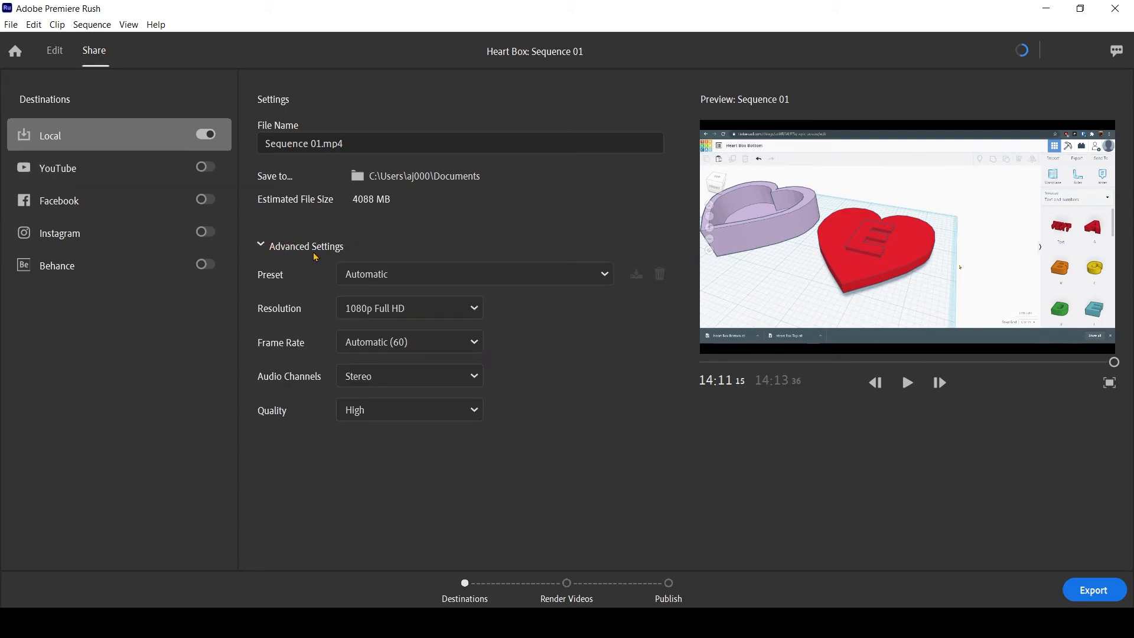
pyautogui.click(476, 180)
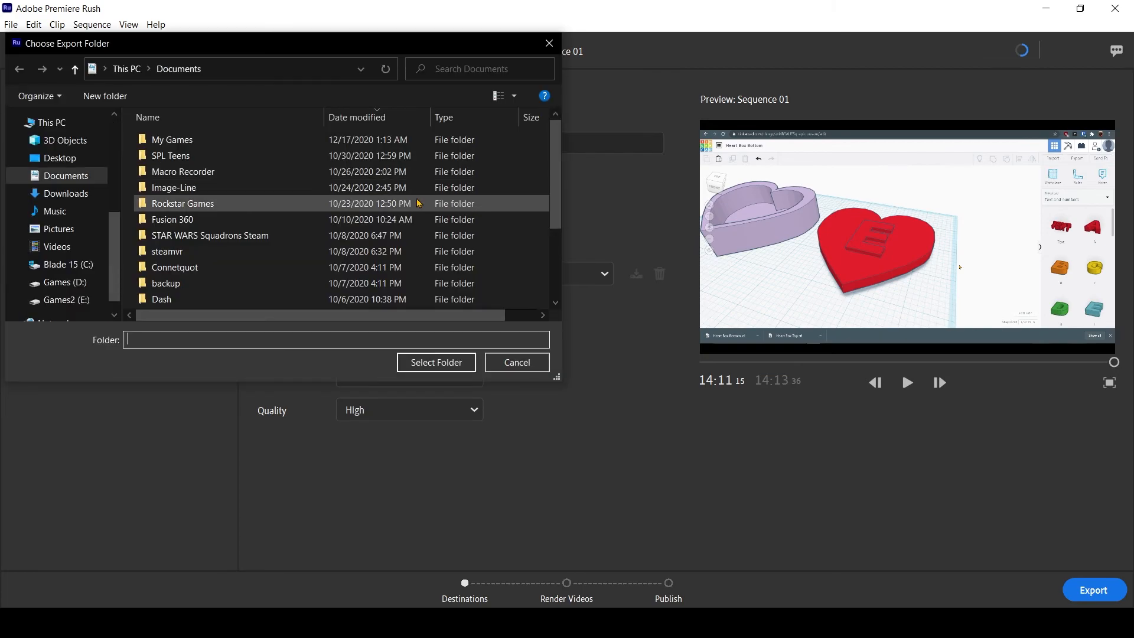
pyautogui.click(59, 246)
pyautogui.click(435, 362)
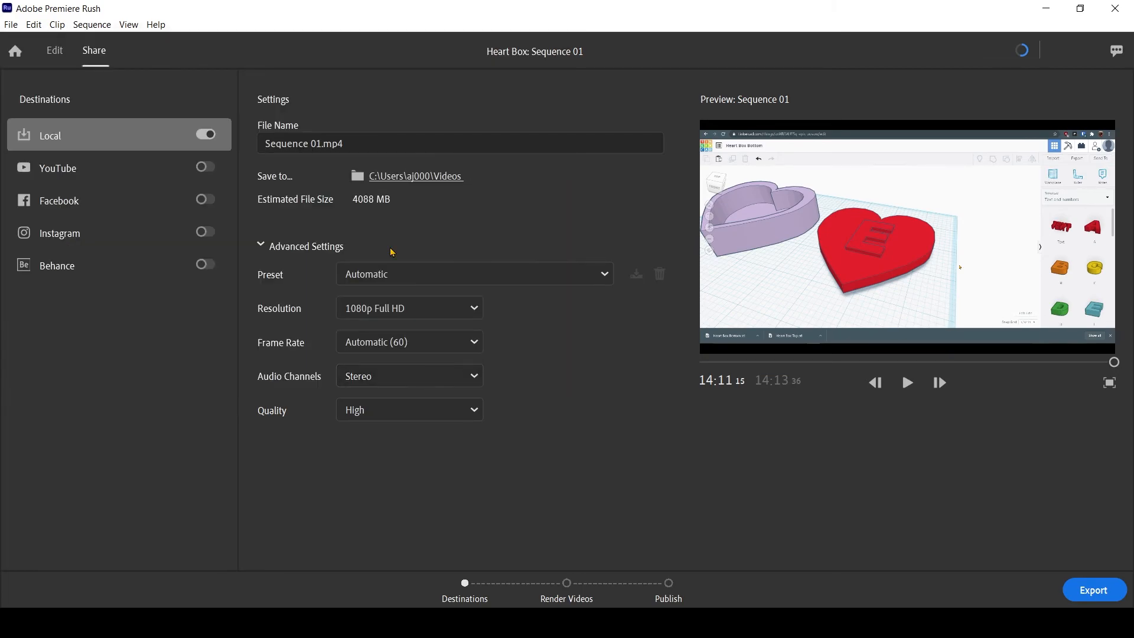
# Step: Name the exported file "HearT Box Tutorial"
pyautogui.click(320, 144)
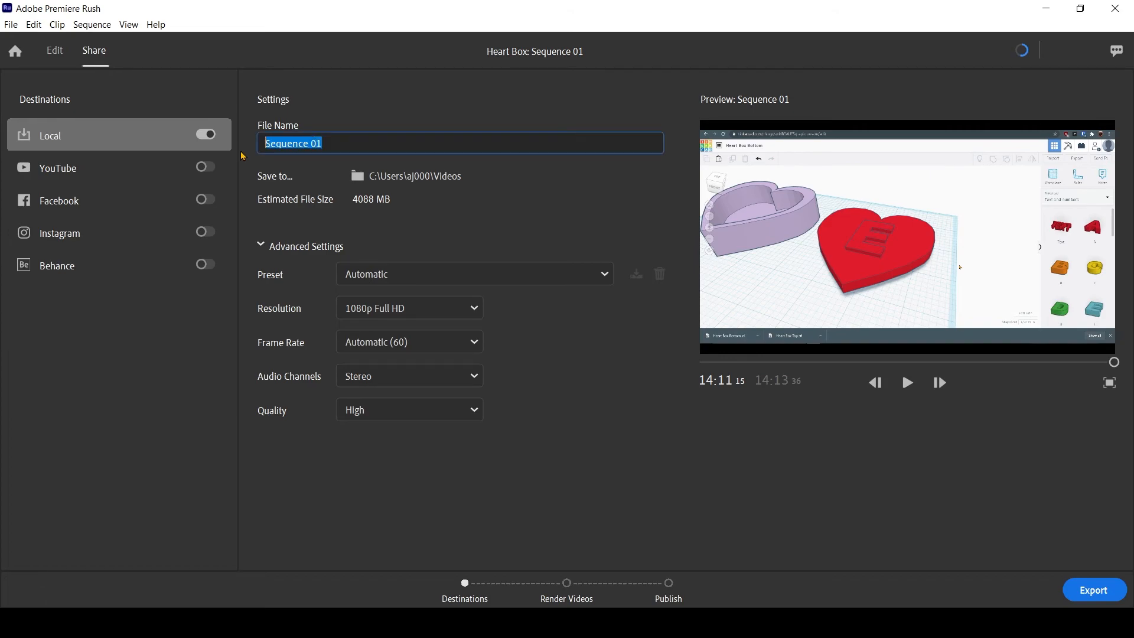
pyautogui.write('Hear Box Tutorial')
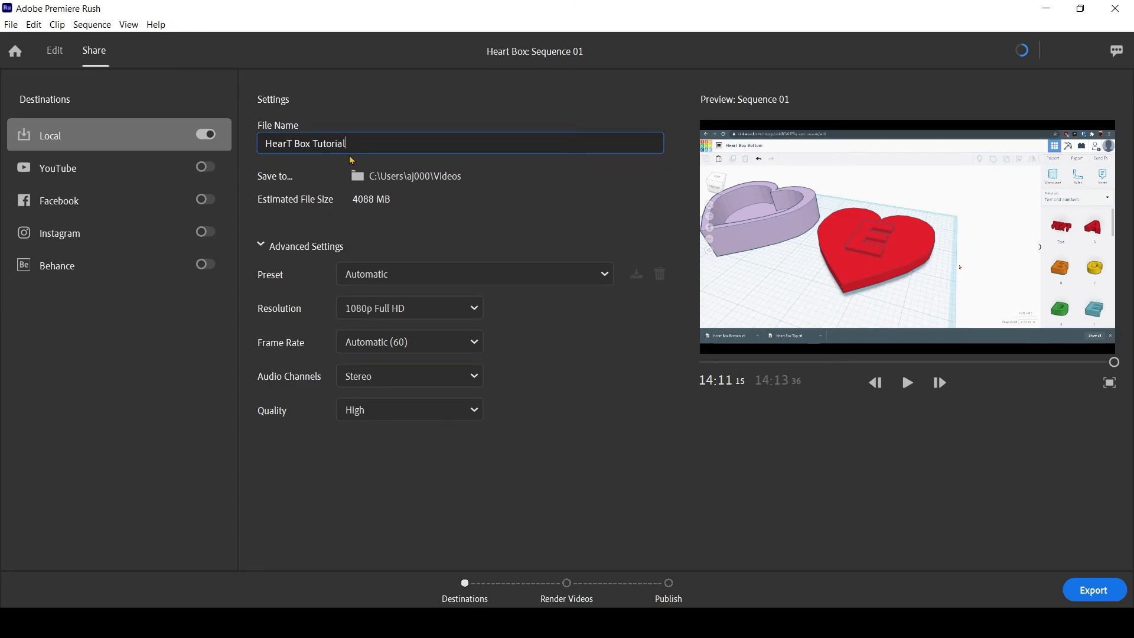
pyautogui.click(522, 205)
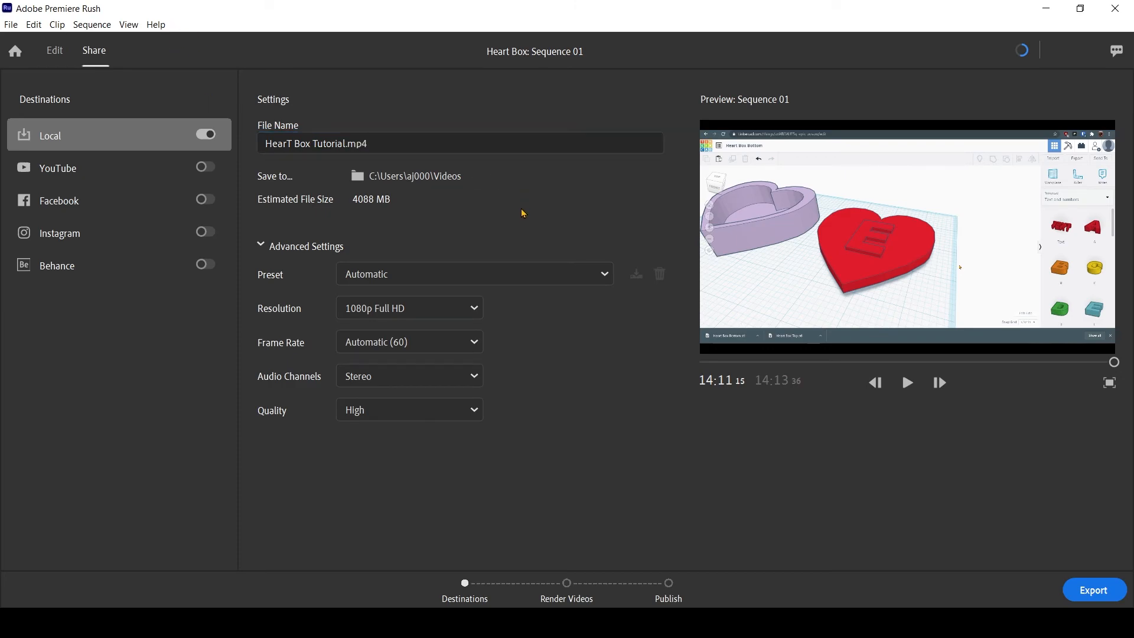
# Step: Try the YouTube 1080p Full HD export preset, compare the estimated file size and return to the Automatic preset
pyautogui.click(470, 283)
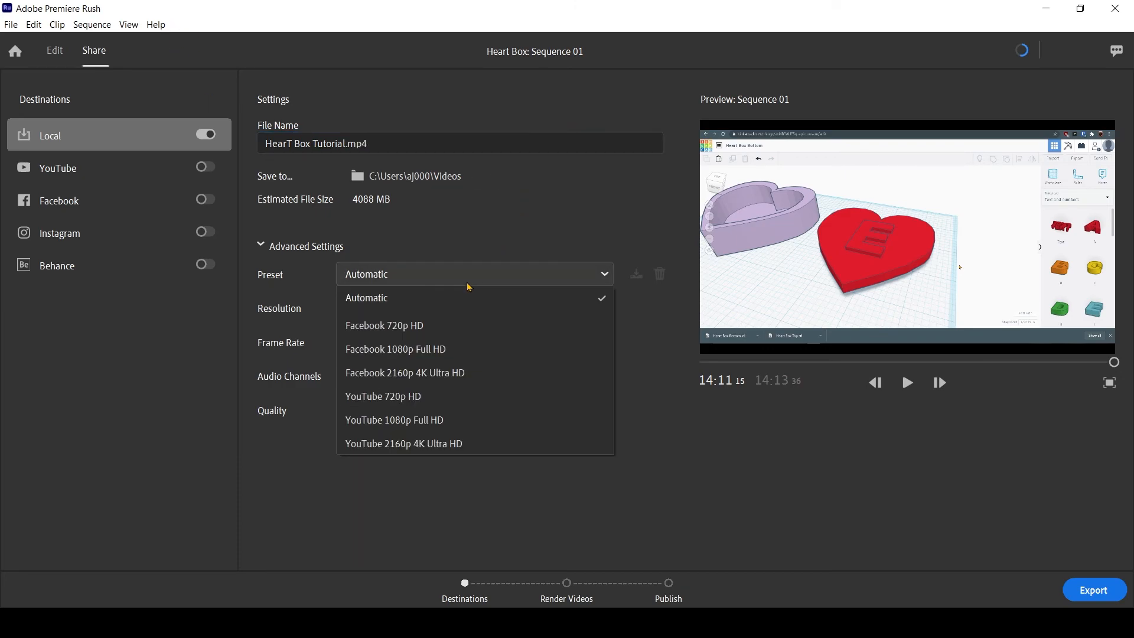
pyautogui.click(444, 421)
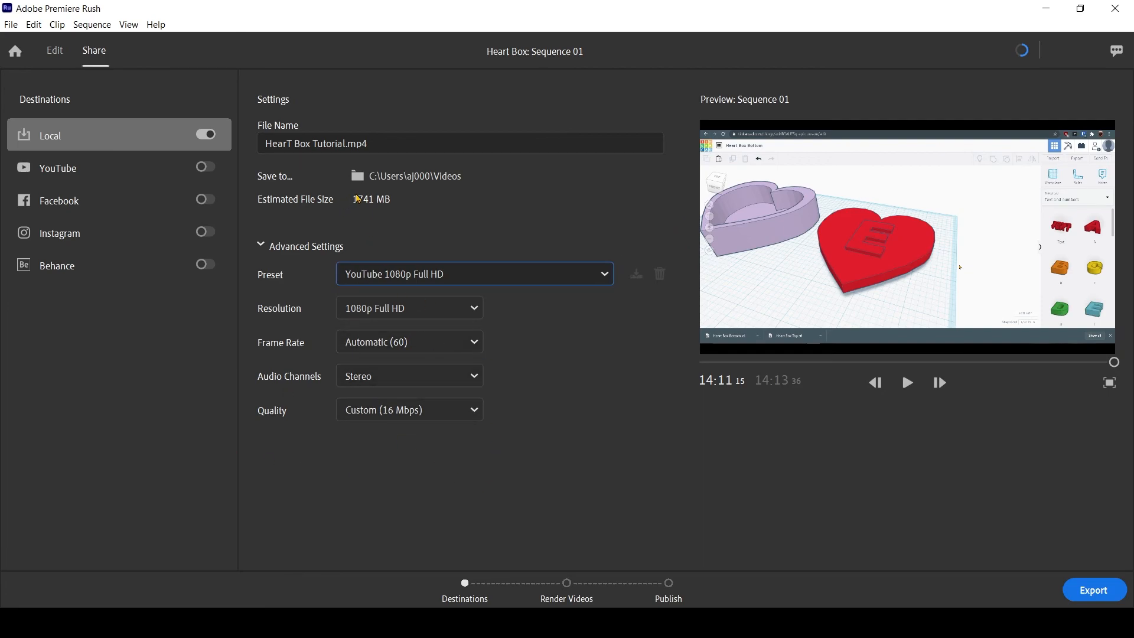
pyautogui.click(446, 278)
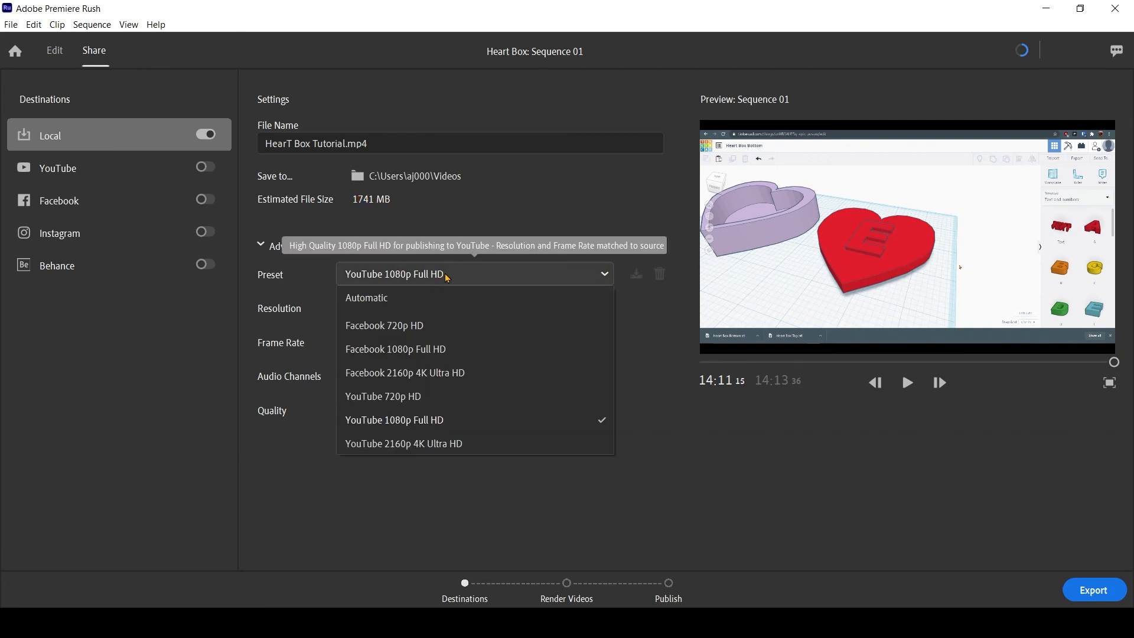
pyautogui.click(443, 299)
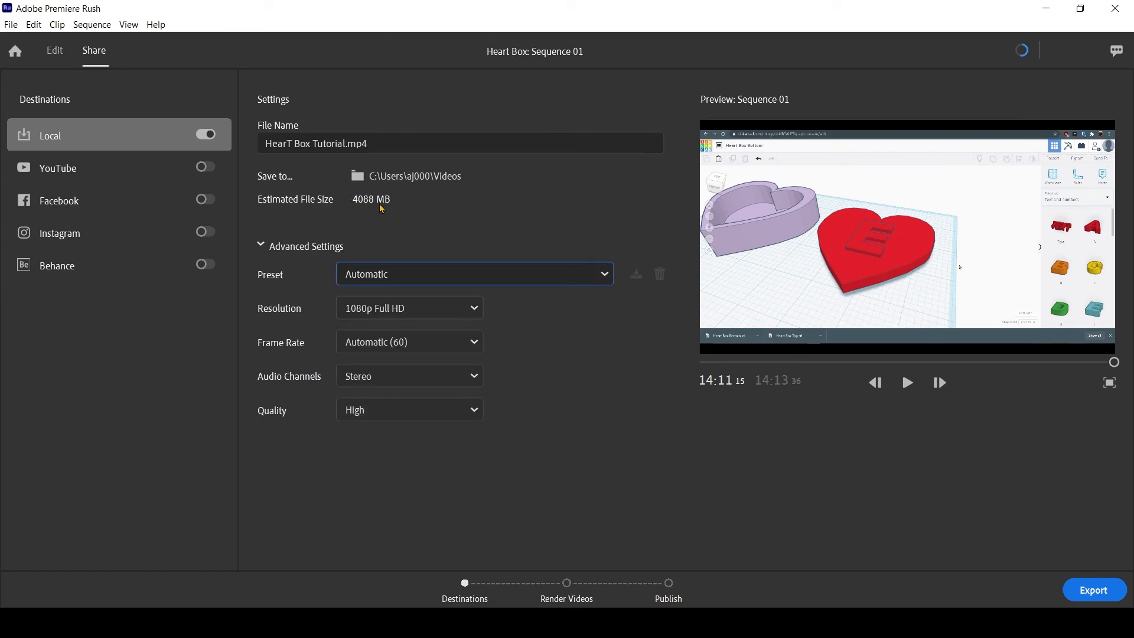
# Step: Set the export preset to YouTube 1080p Full HD and start the local export
pyautogui.click(425, 267)
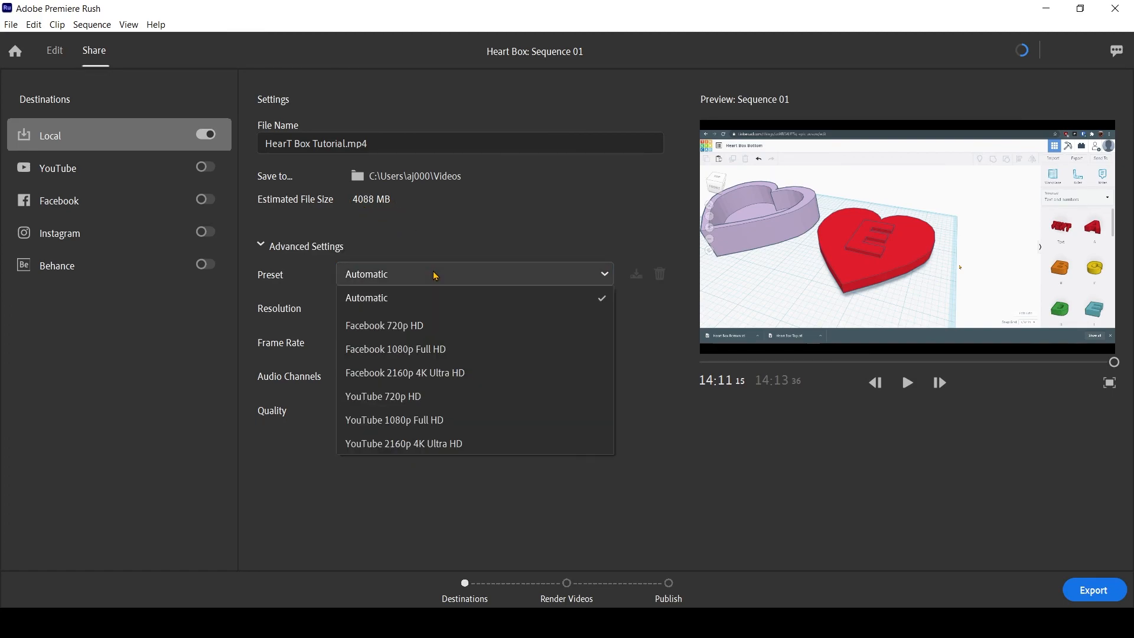
pyautogui.click(452, 421)
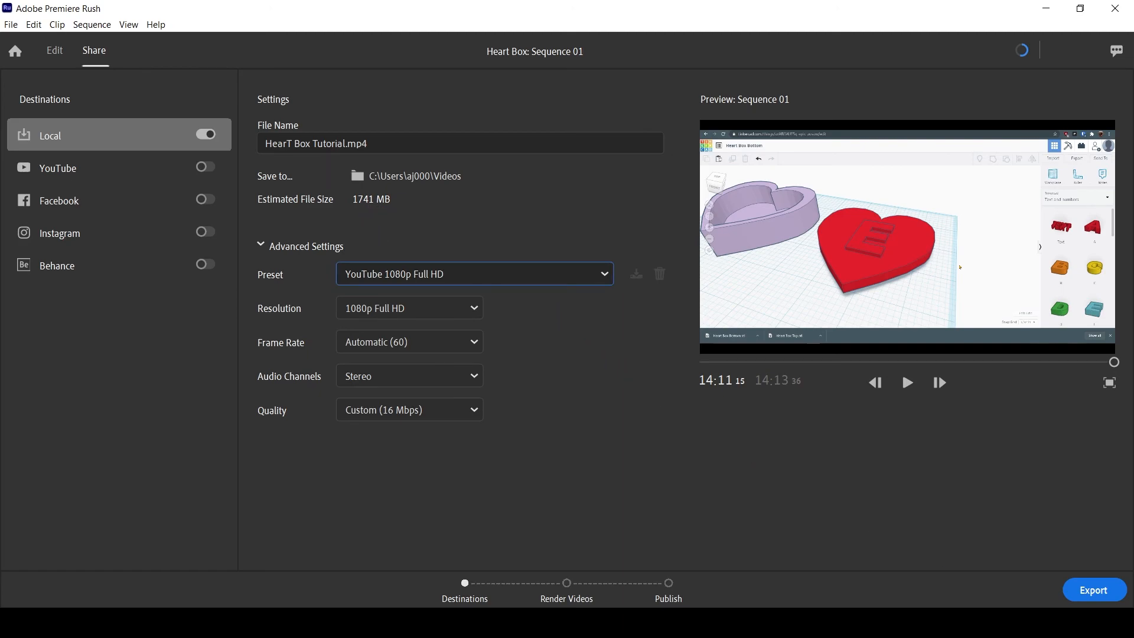
pyautogui.click(1096, 592)
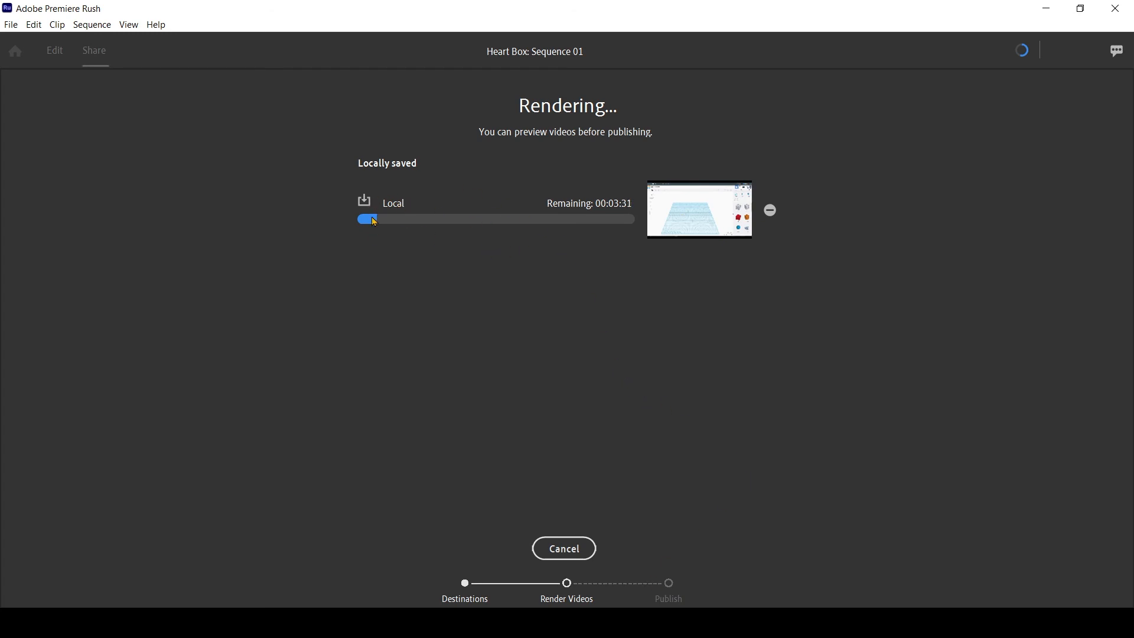
# Step: Look for HearT Box Tutorial.mp4 in File Explorer's Videos folder, return to Premiere Rush and check the background task progress
pyautogui.click(178, 624)
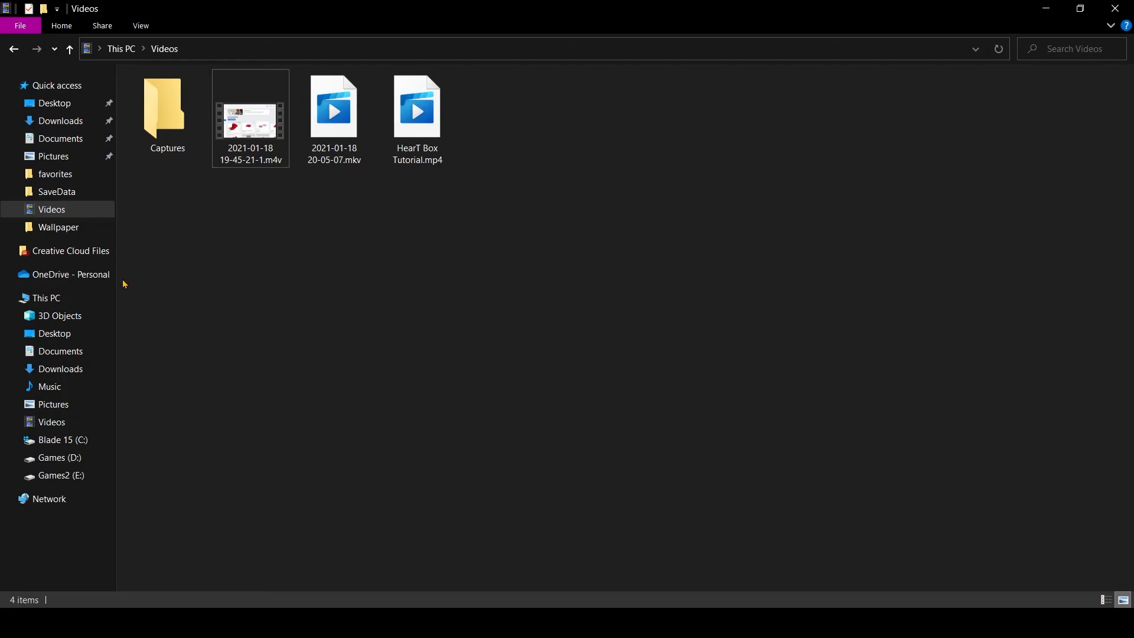
pyautogui.moveTo(548, 6)
pyautogui.mouseDown()
pyautogui.moveTo(570, 127)
pyautogui.moveTo(569, 2)
pyautogui.mouseUp()
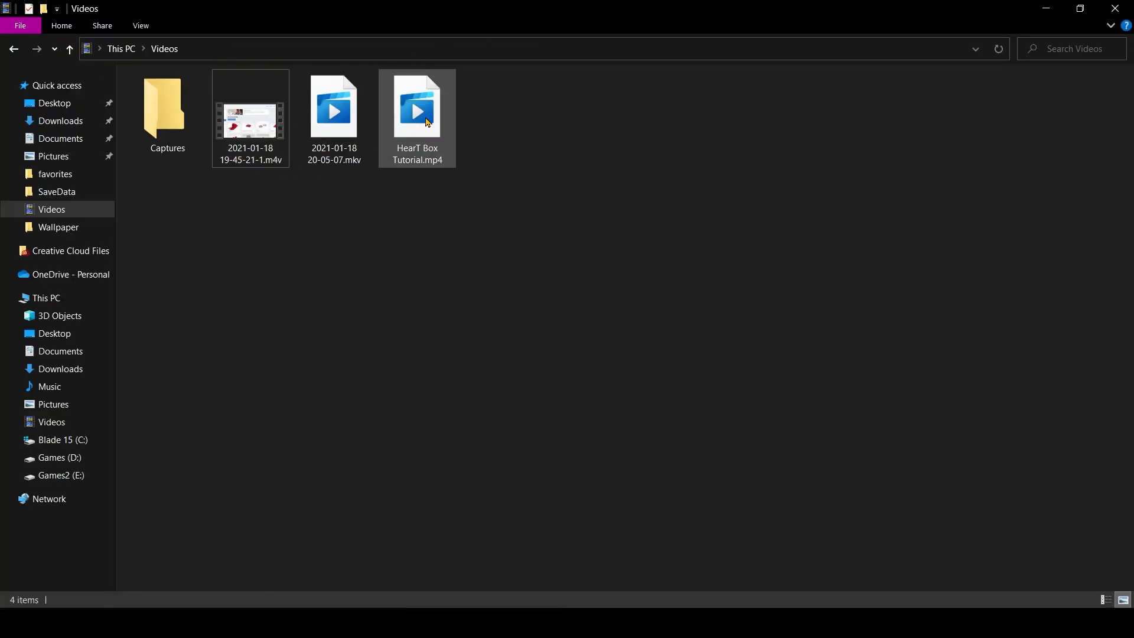
pyautogui.moveTo(491, 7); pyautogui.dragTo(282, 267)
pyautogui.click(430, 268)
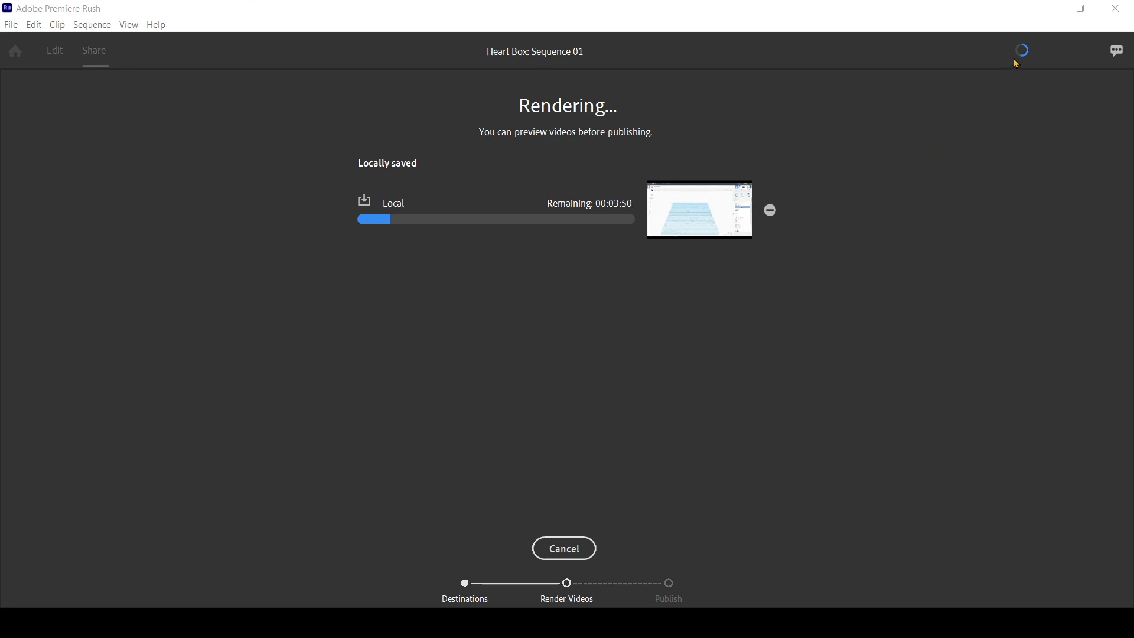
pyautogui.moveTo(1027, 60)
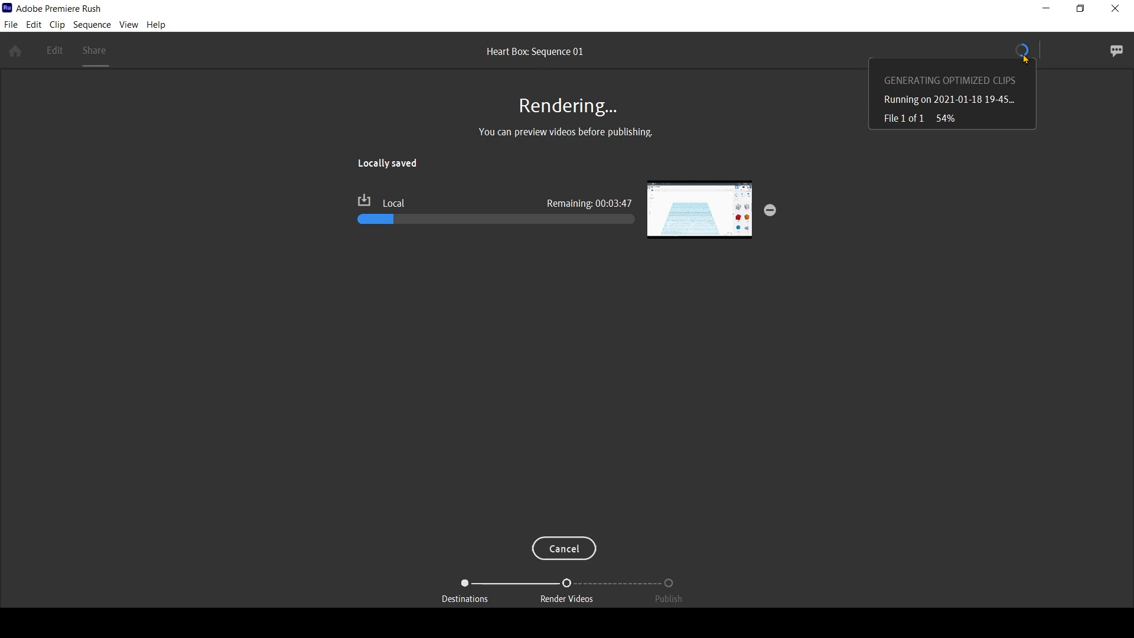